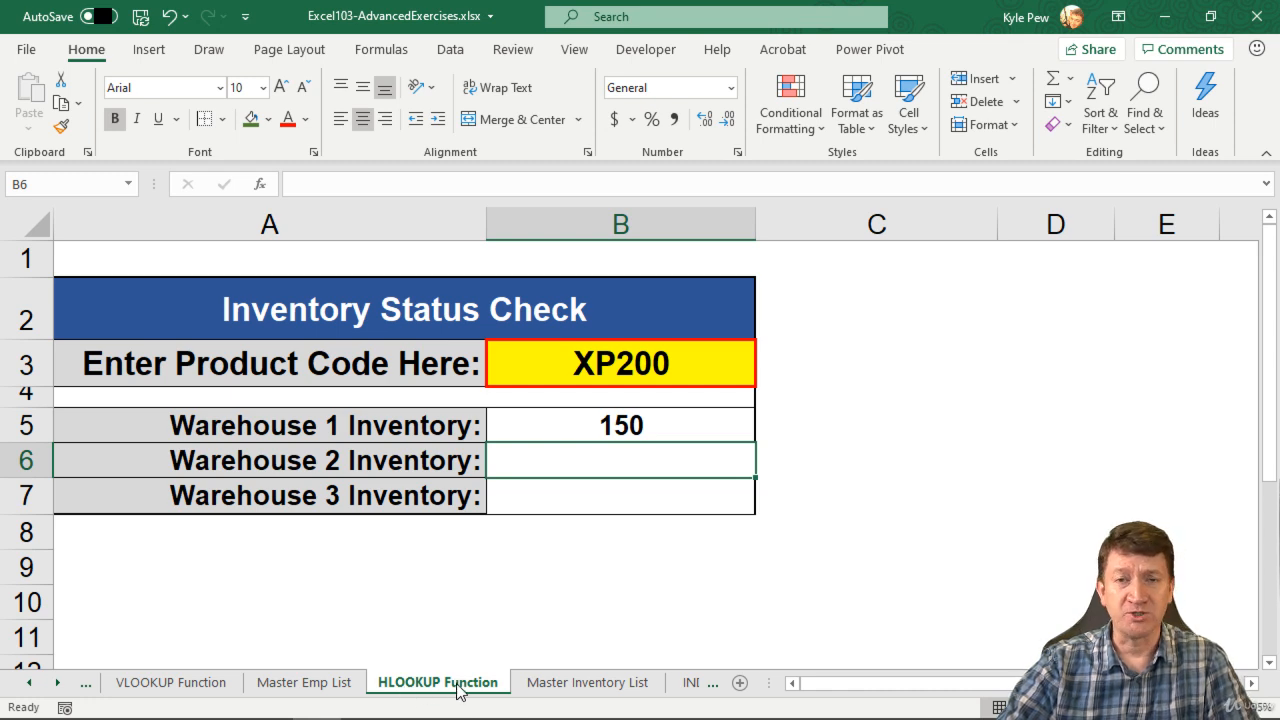
Examine the XP200 stock figures on the Master Inventory List sheet and the existing Warehouse 1 formula in B5 of the HLOOKUP Function sheet.
click(557, 688)
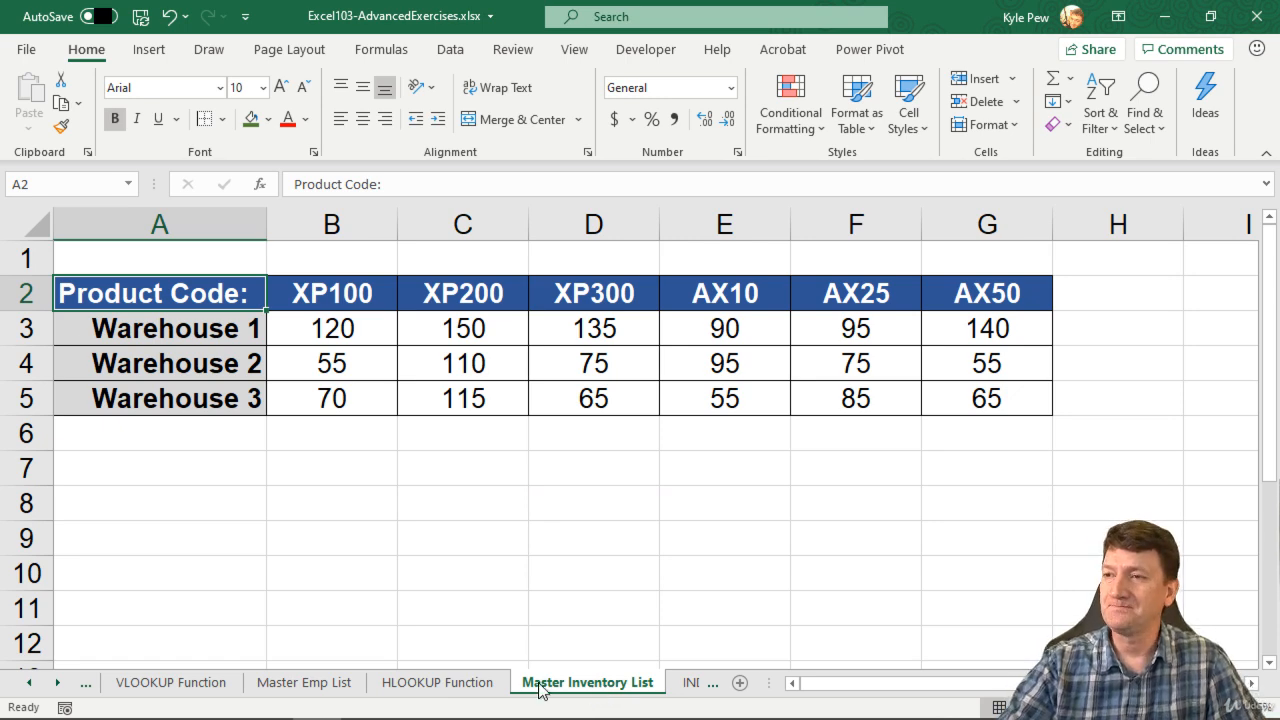
click(445, 685)
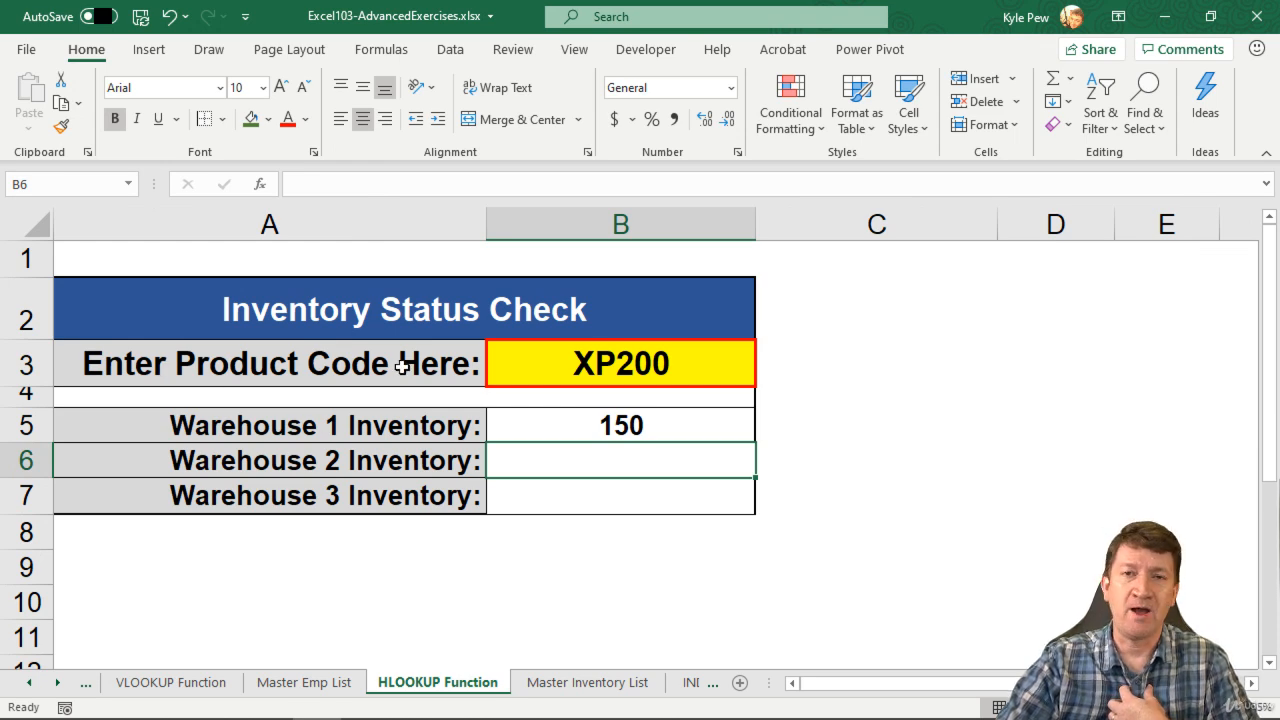
click(643, 369)
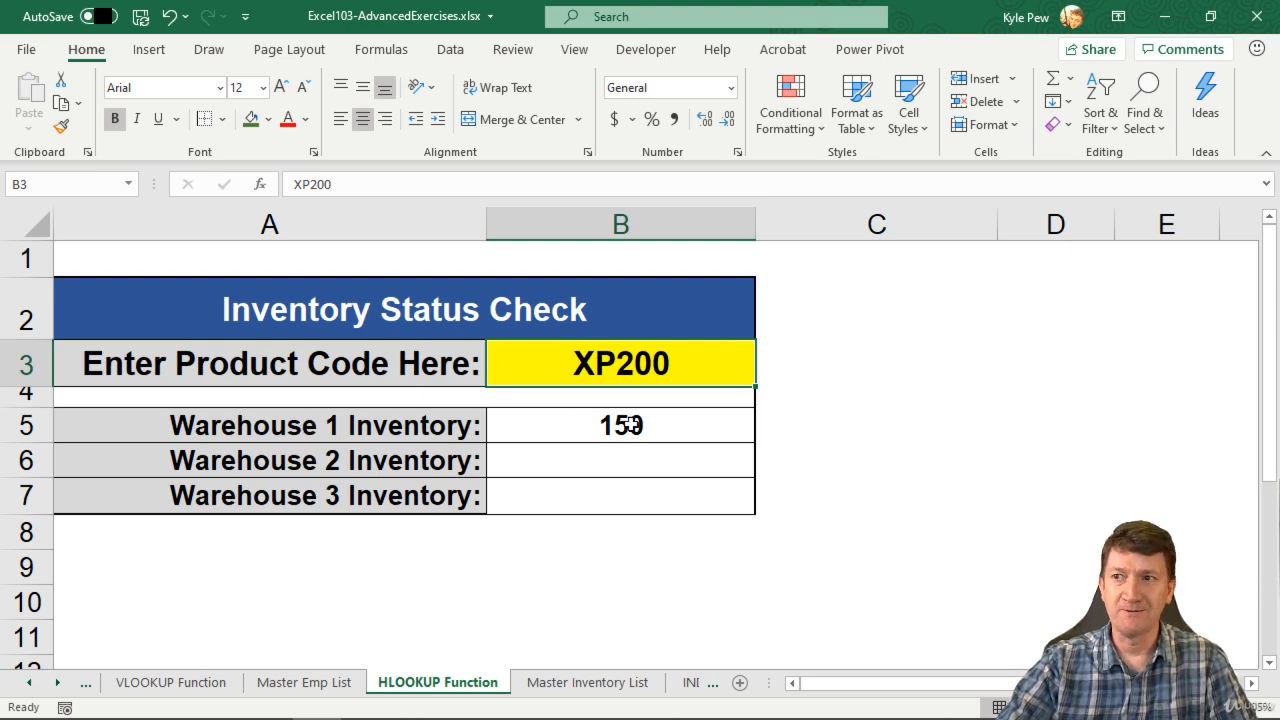
click(583, 686)
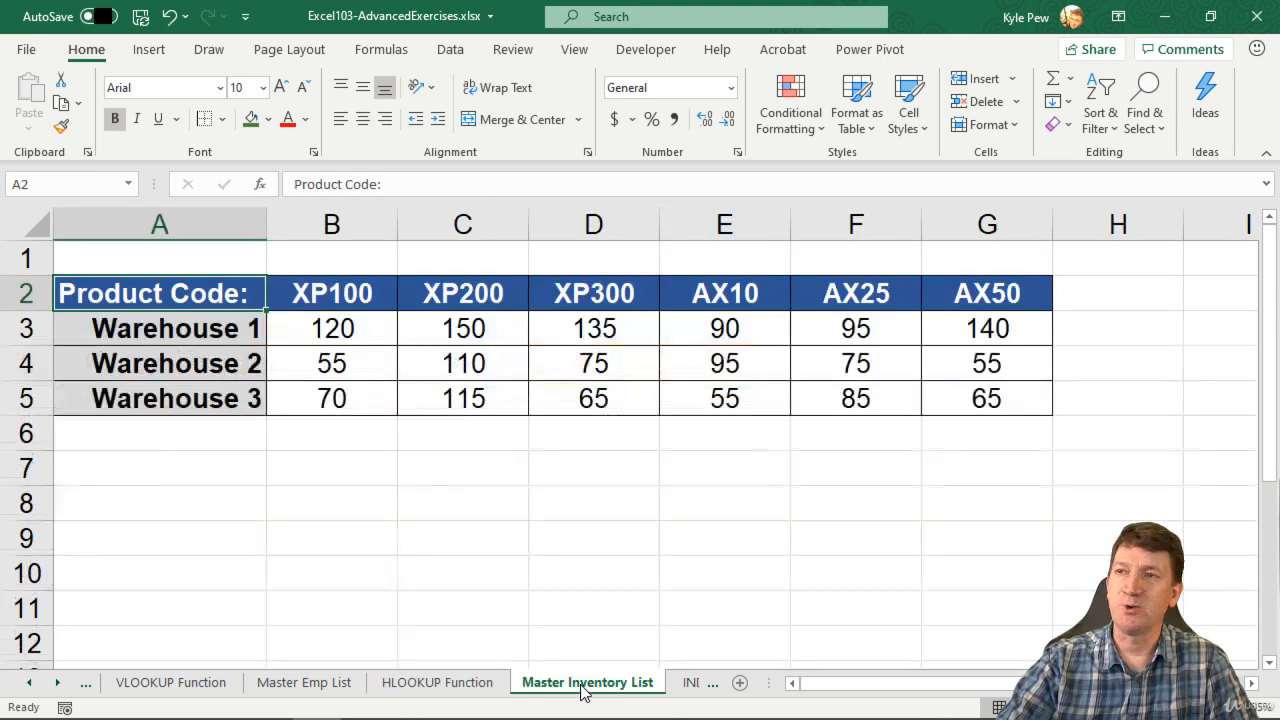
click(452, 297)
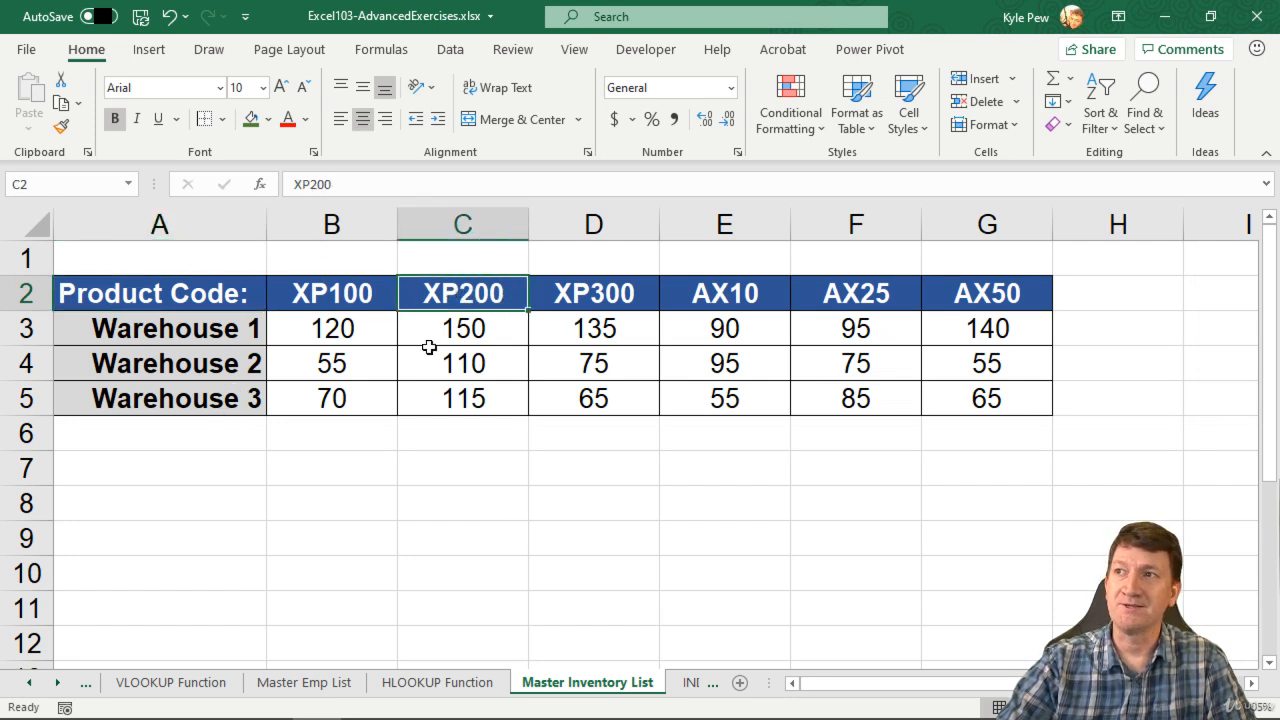
click(440, 328)
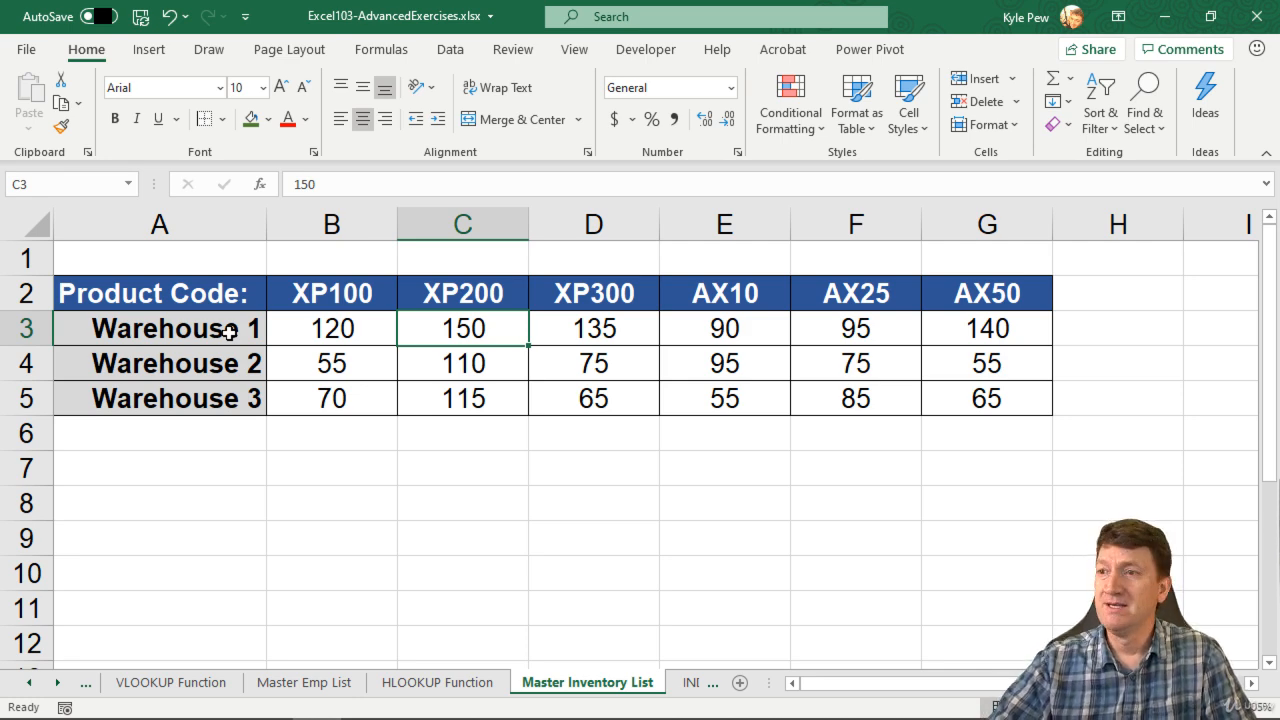
click(435, 683)
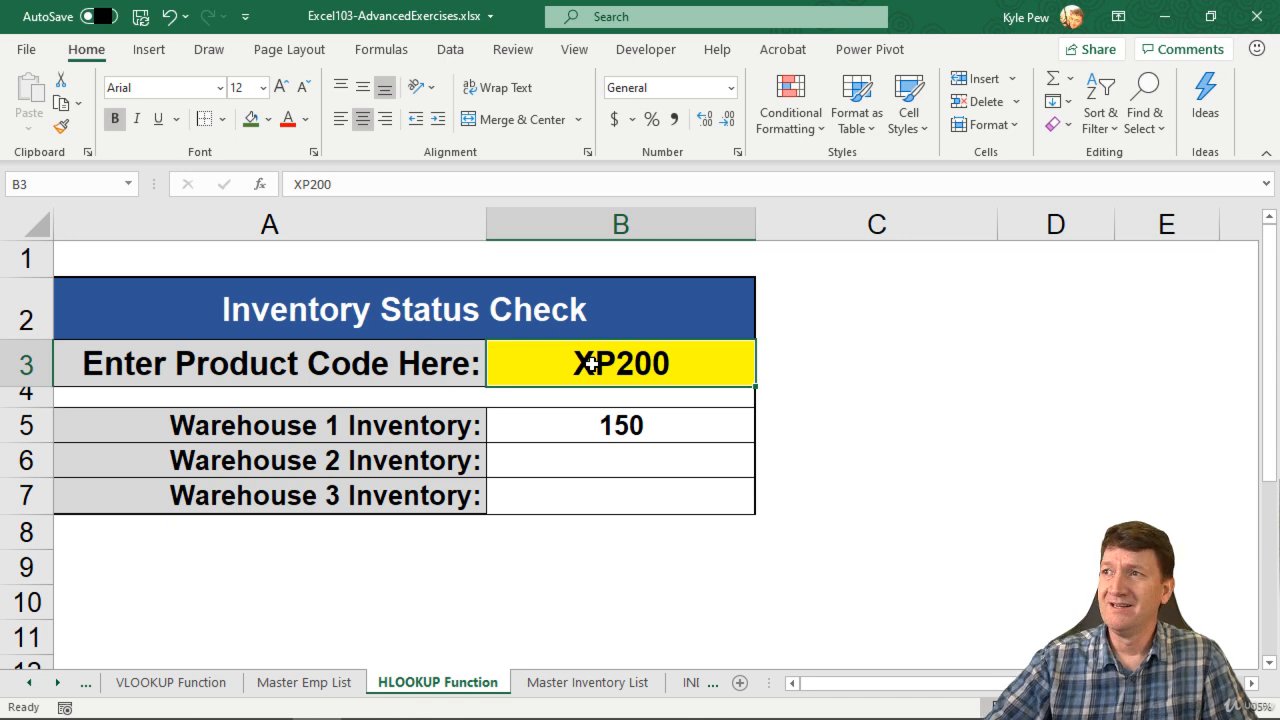
click(577, 690)
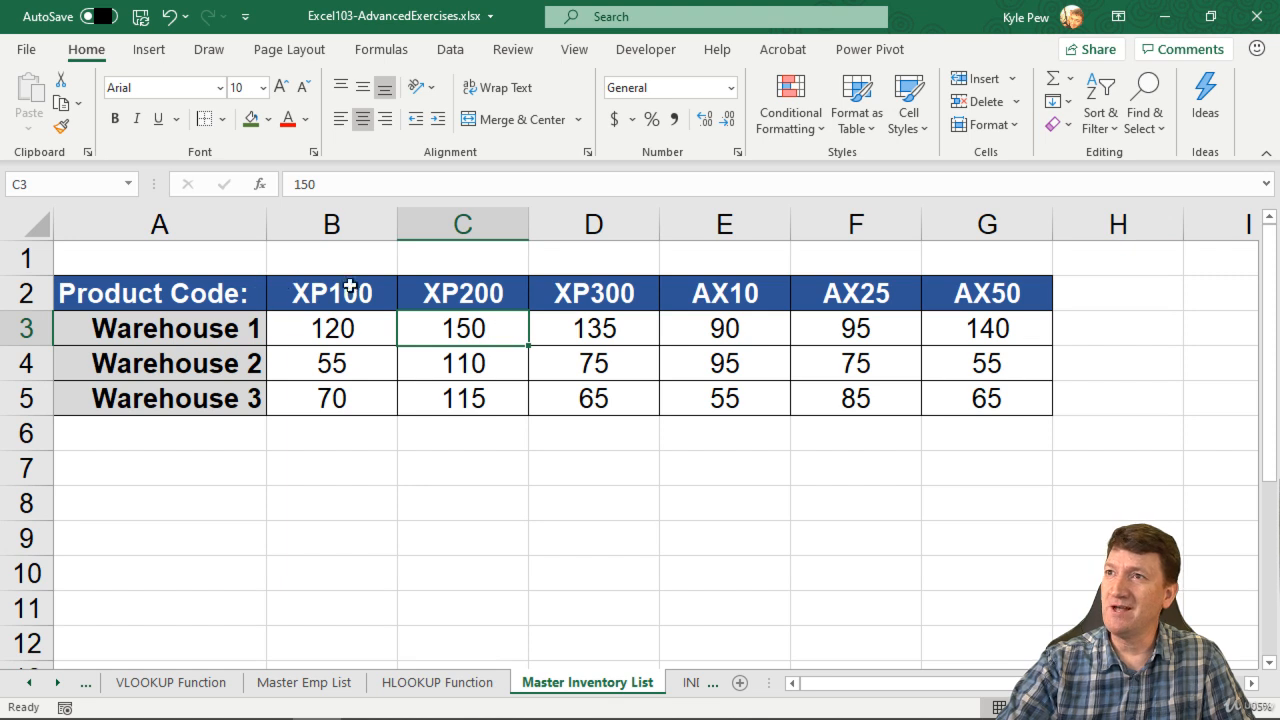
click(472, 291)
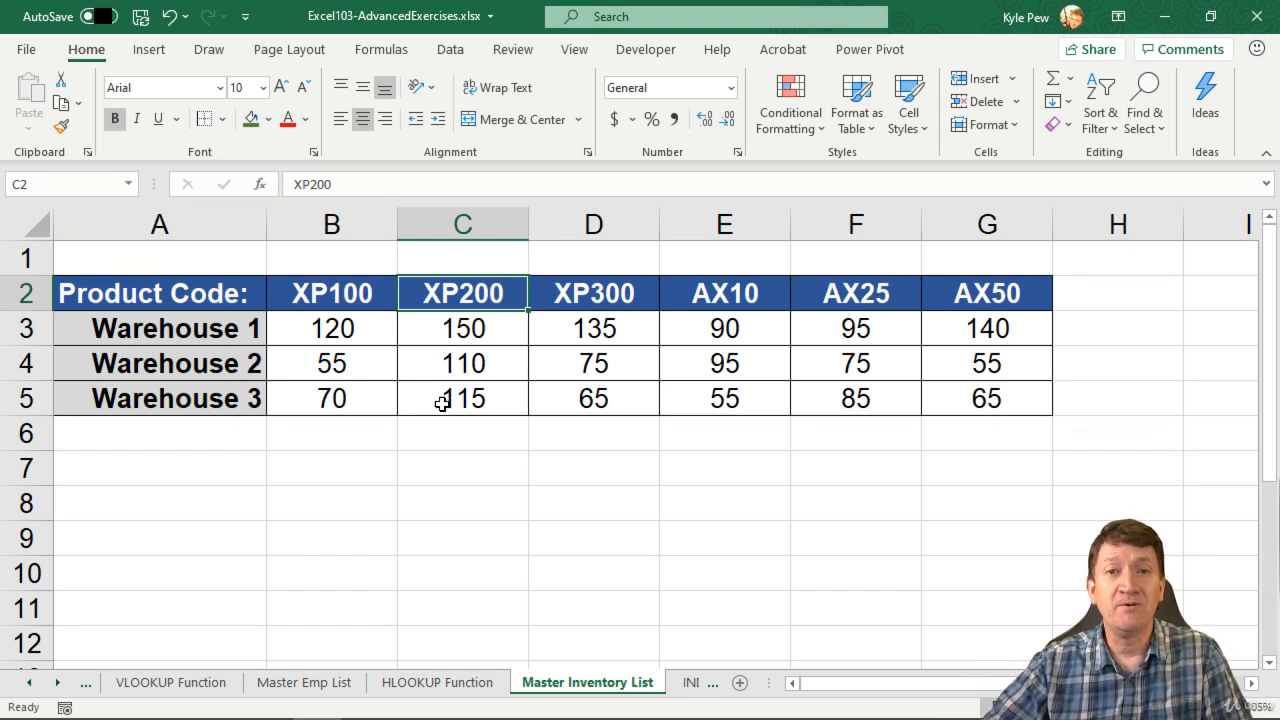
click(470, 688)
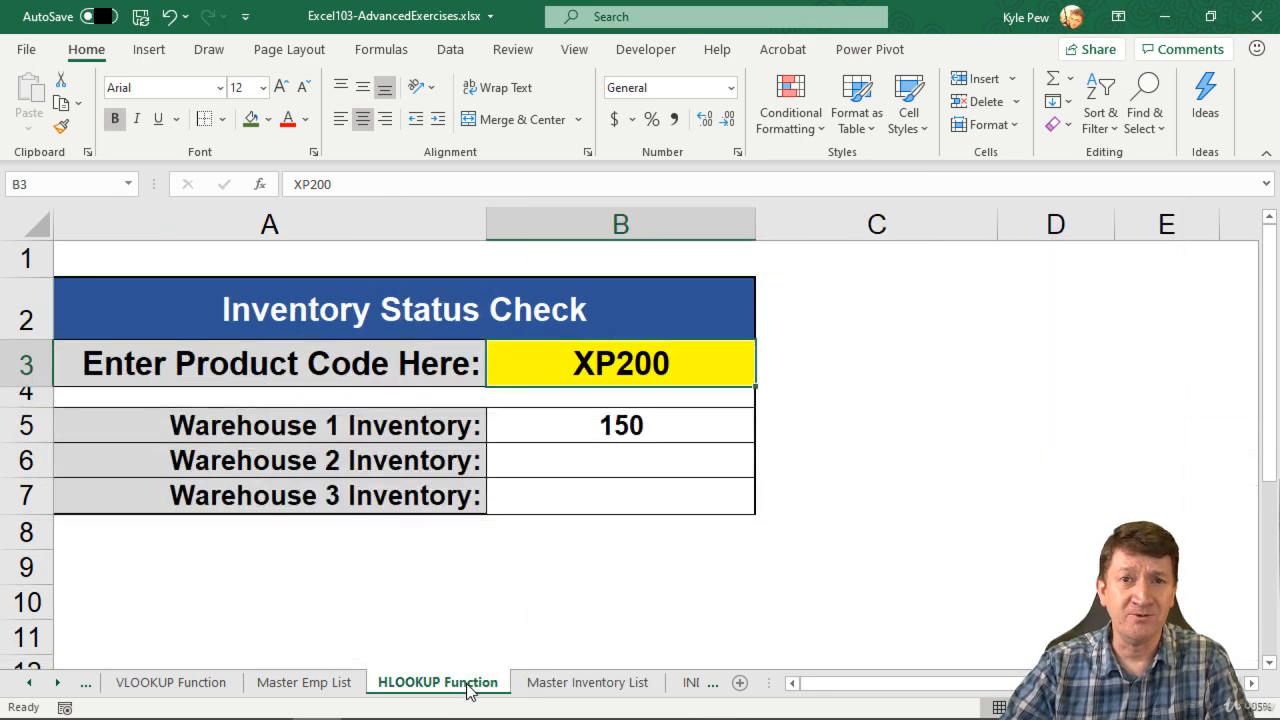
click(594, 421)
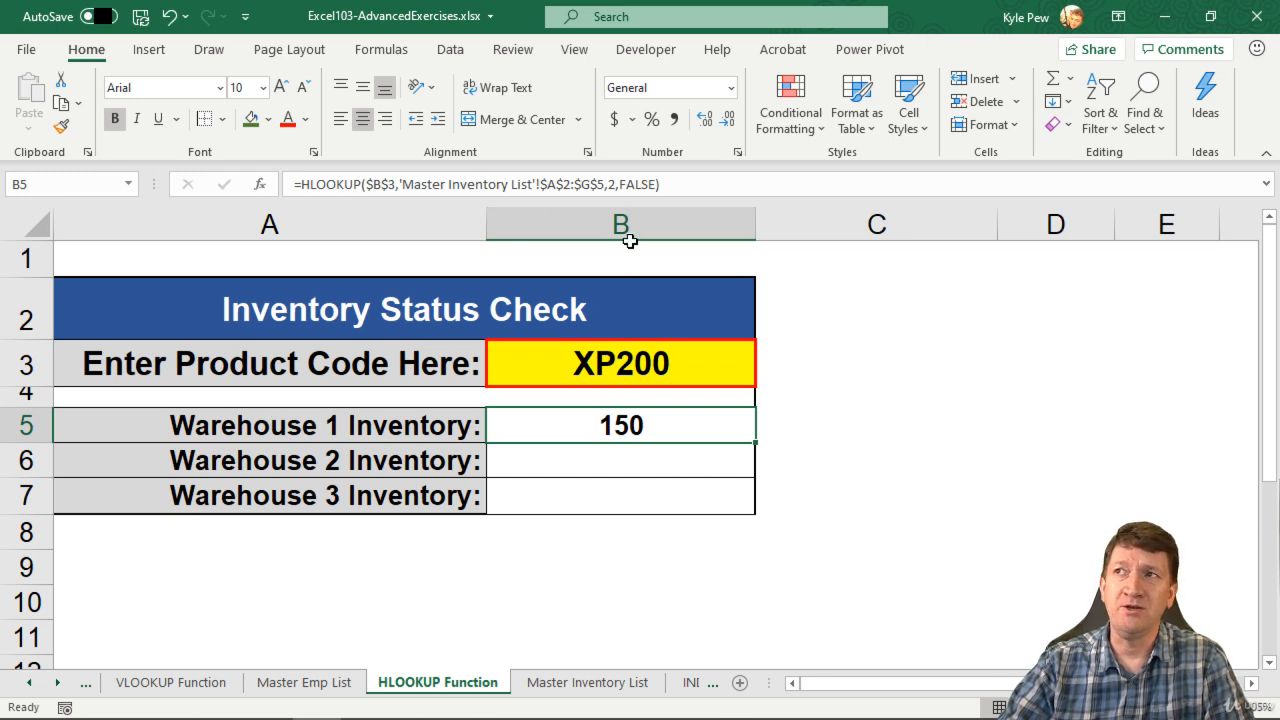
Start an HLOOKUP formula in cell B6 for the Warehouse 2 inventory and open its function arguments.
click(590, 466)
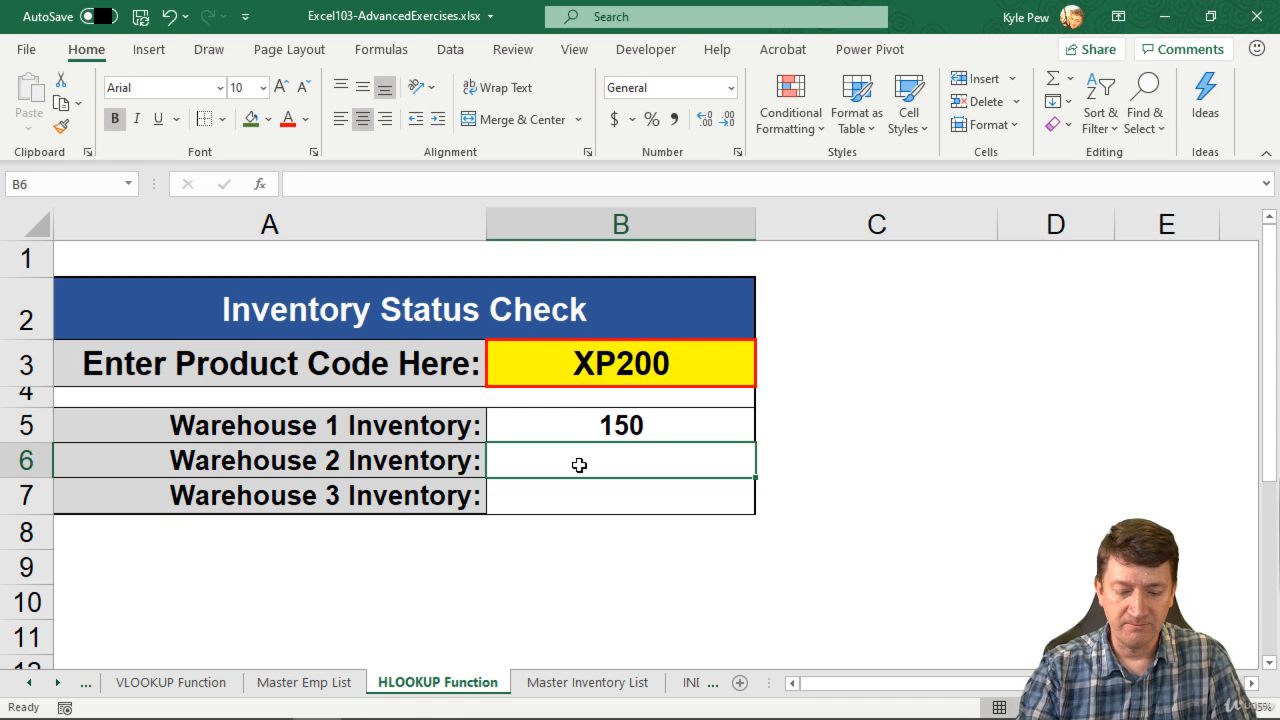
text(=hloo)
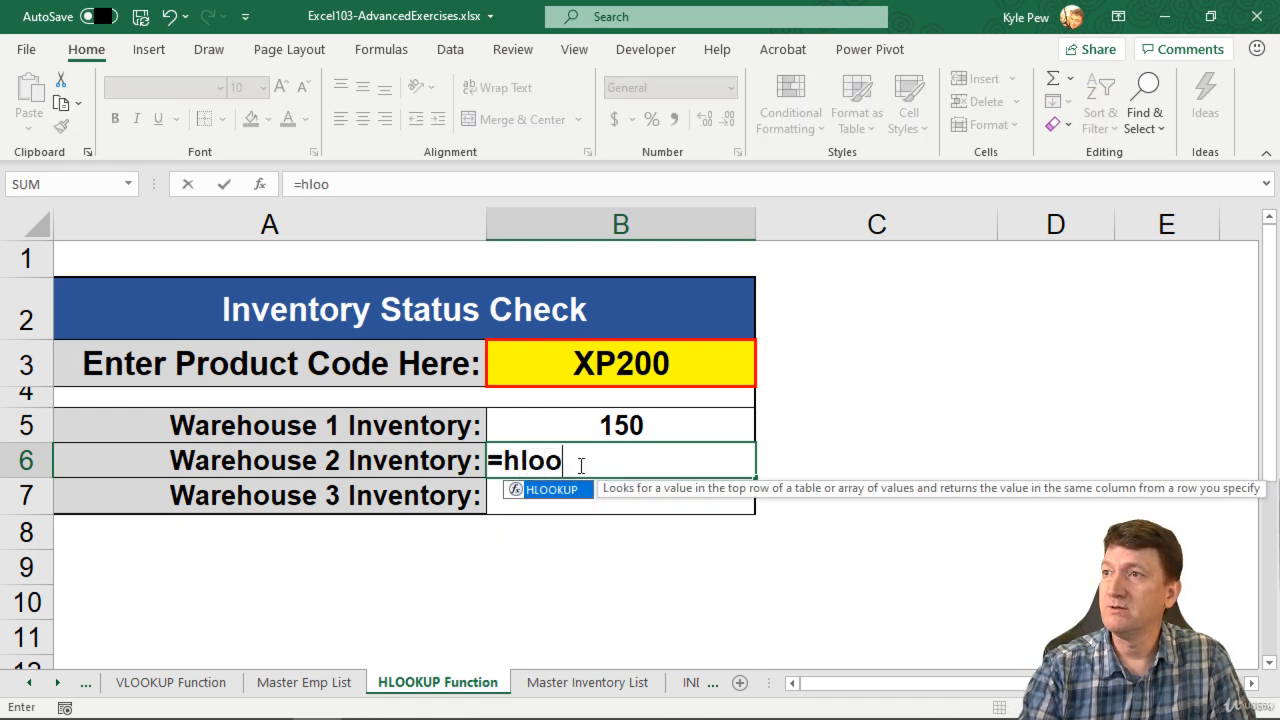
key(Tab)
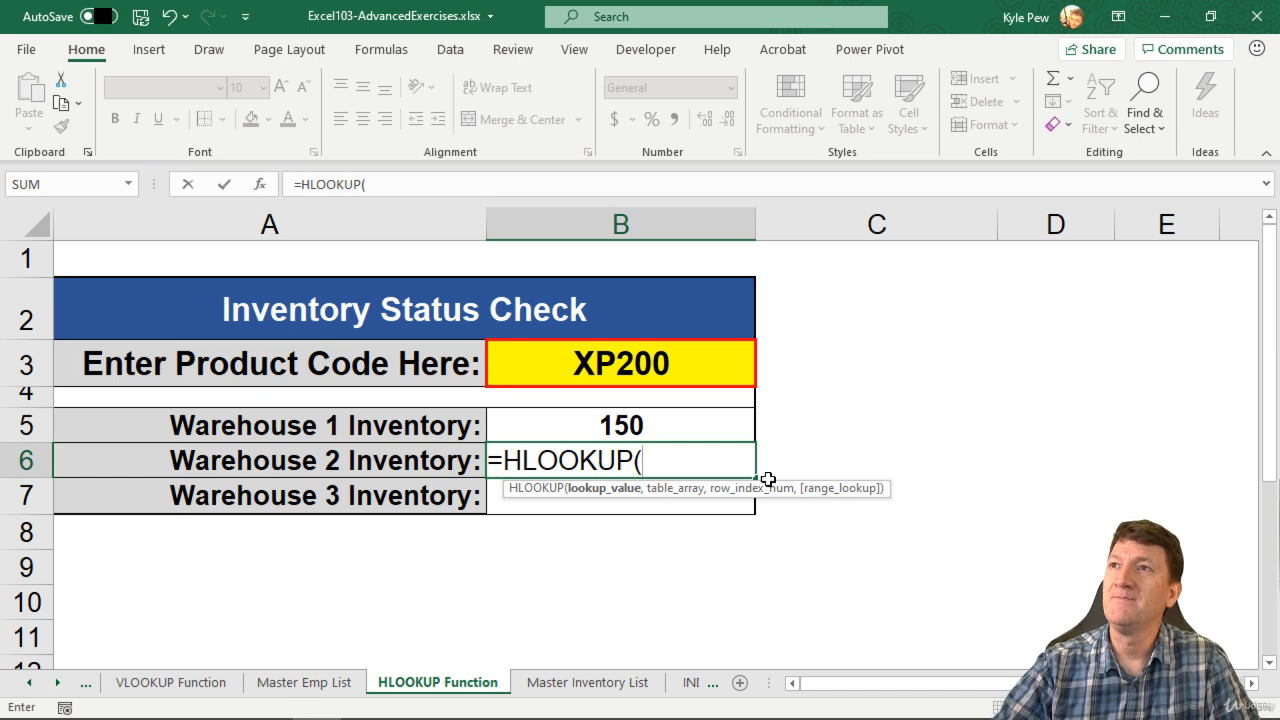
click(260, 186)
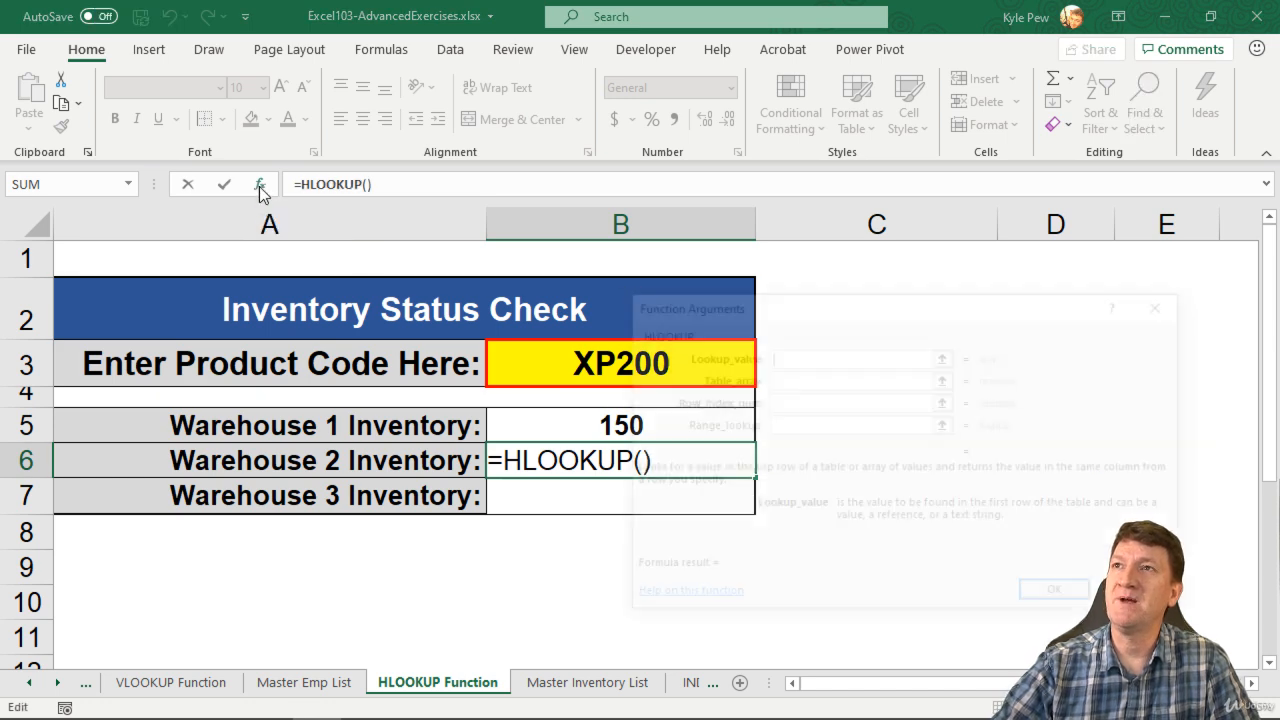
drag(810, 307, 401, 419)
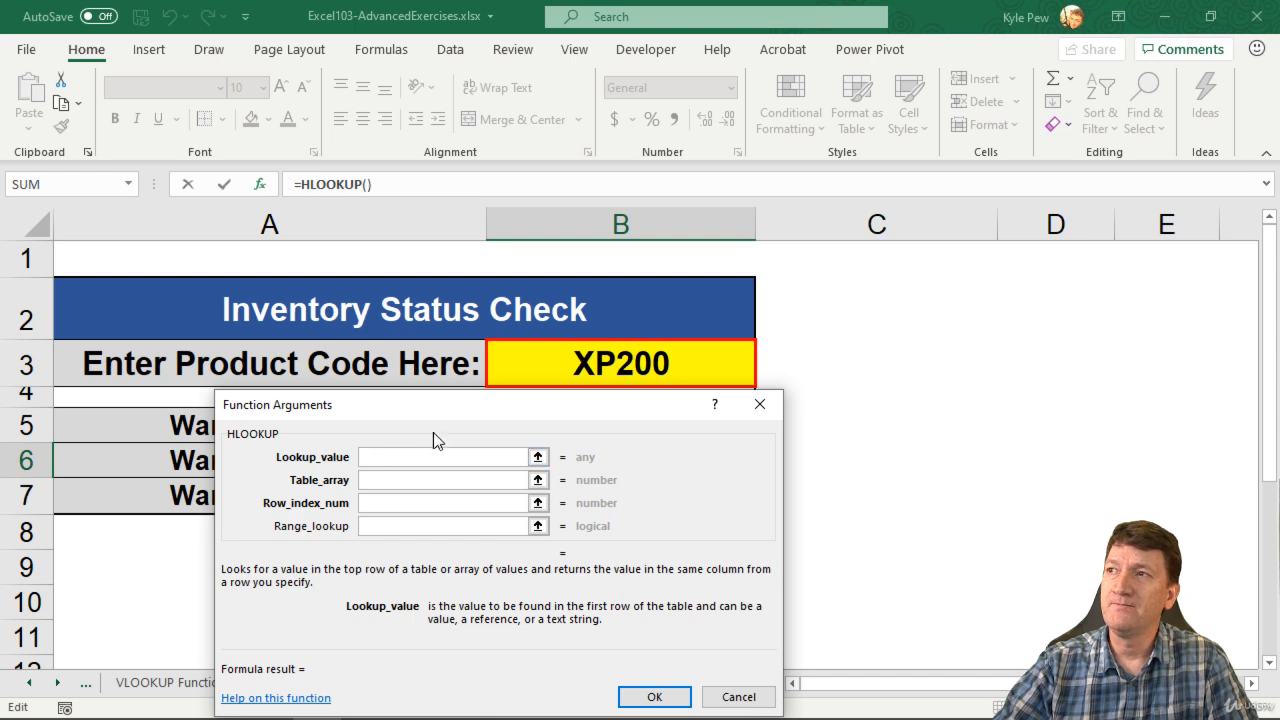
Set the HLOOKUP lookup value to the product code cell as the absolute reference $B$3.
click(622, 362)
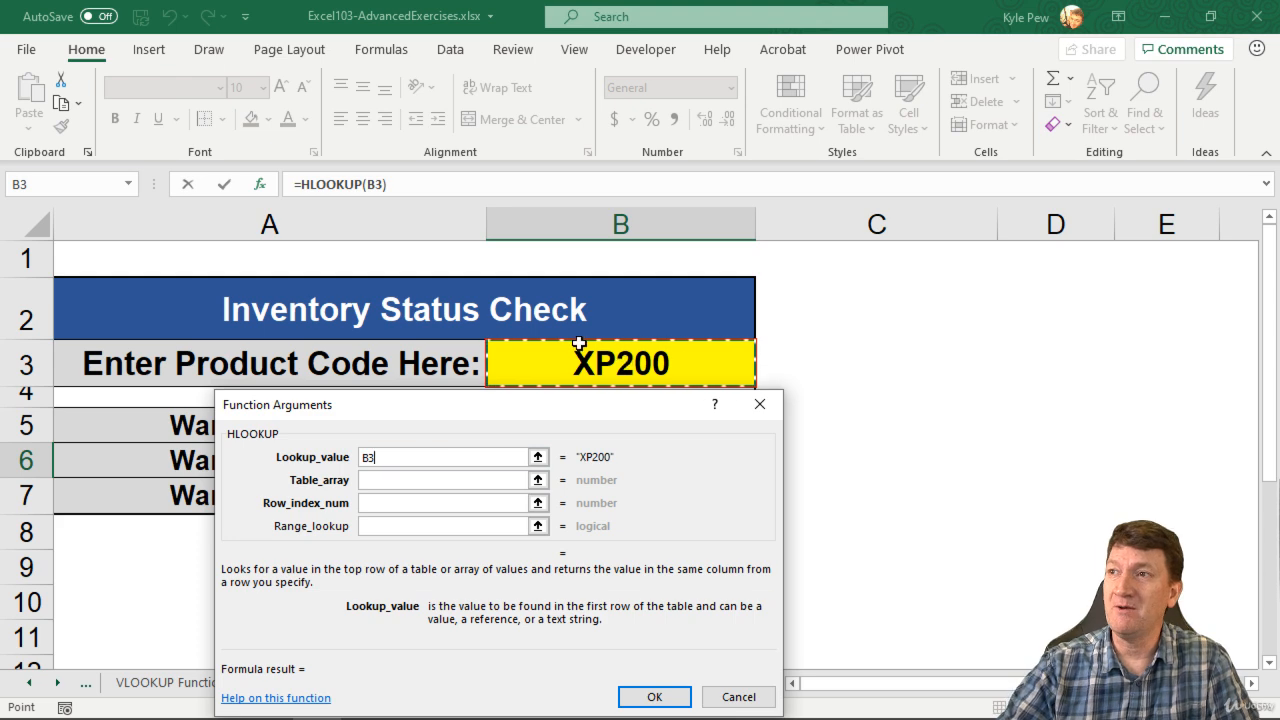
drag(573, 413, 247, 341)
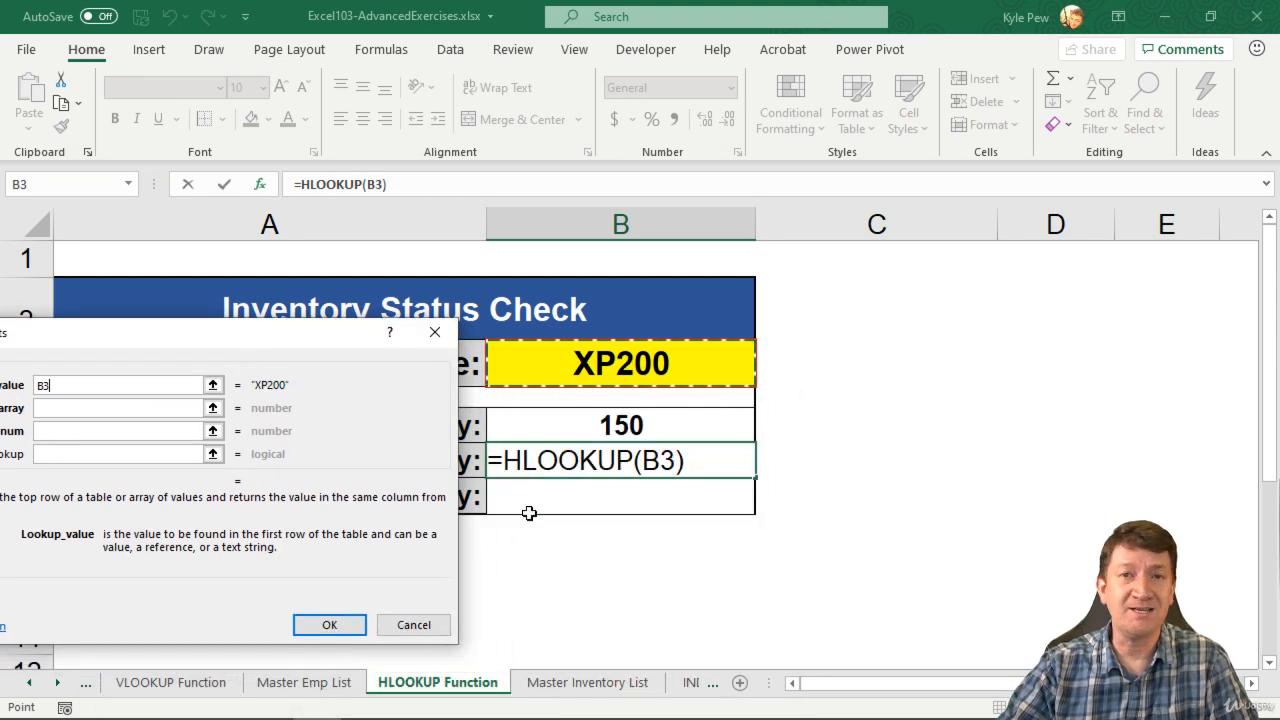
drag(230, 336, 534, 340)
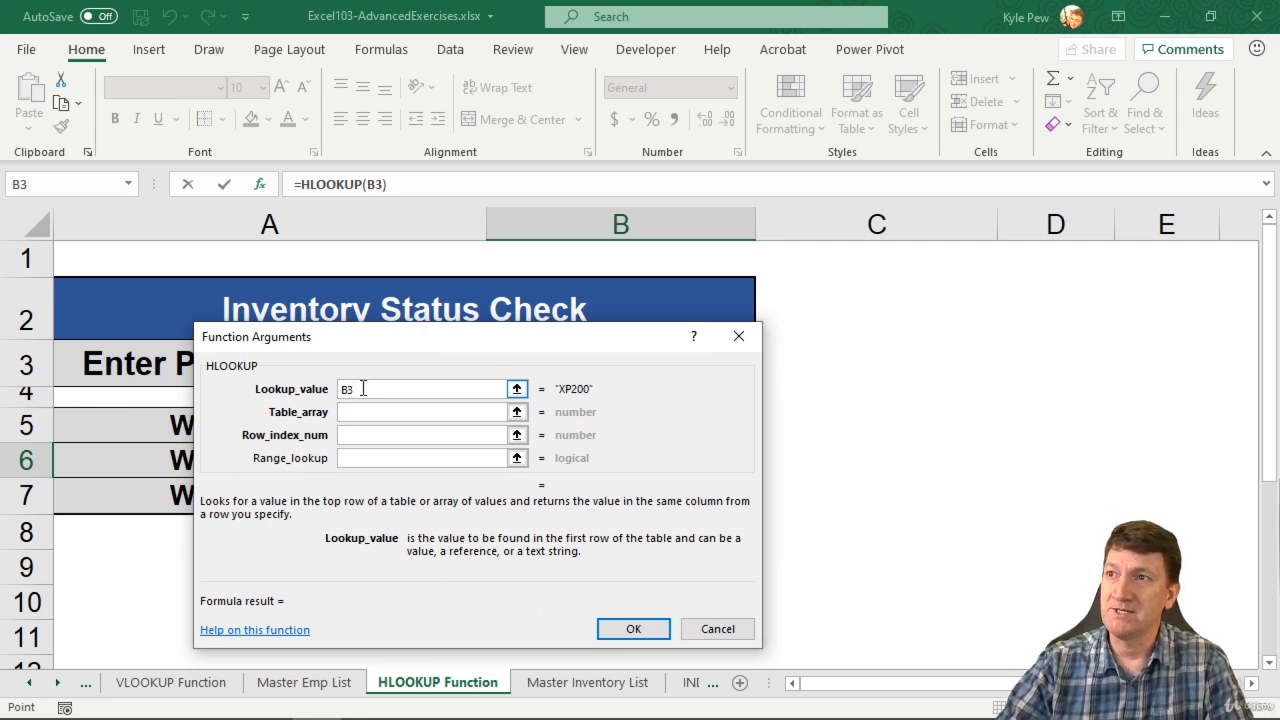
click(366, 390)
key(F4)
Set the table array to the absolute range $A$2:$G$5 on the Master Inventory List sheet.
click(358, 409)
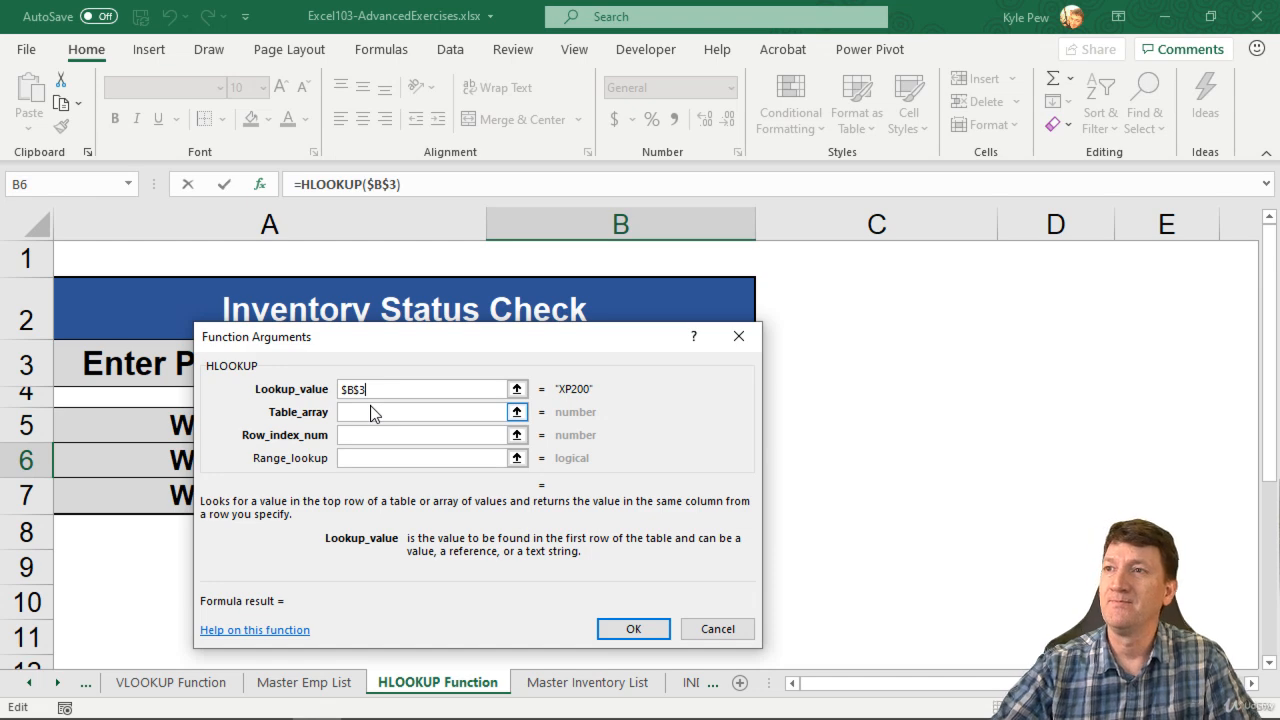
click(364, 414)
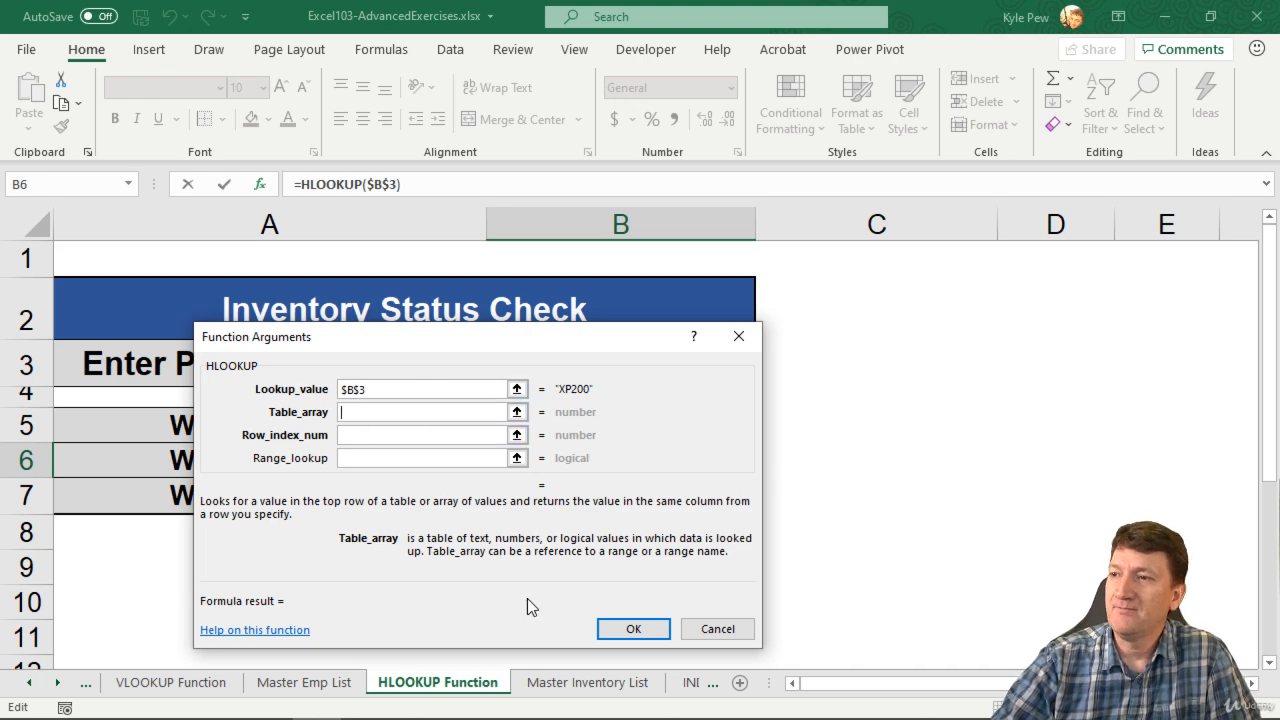
click(548, 682)
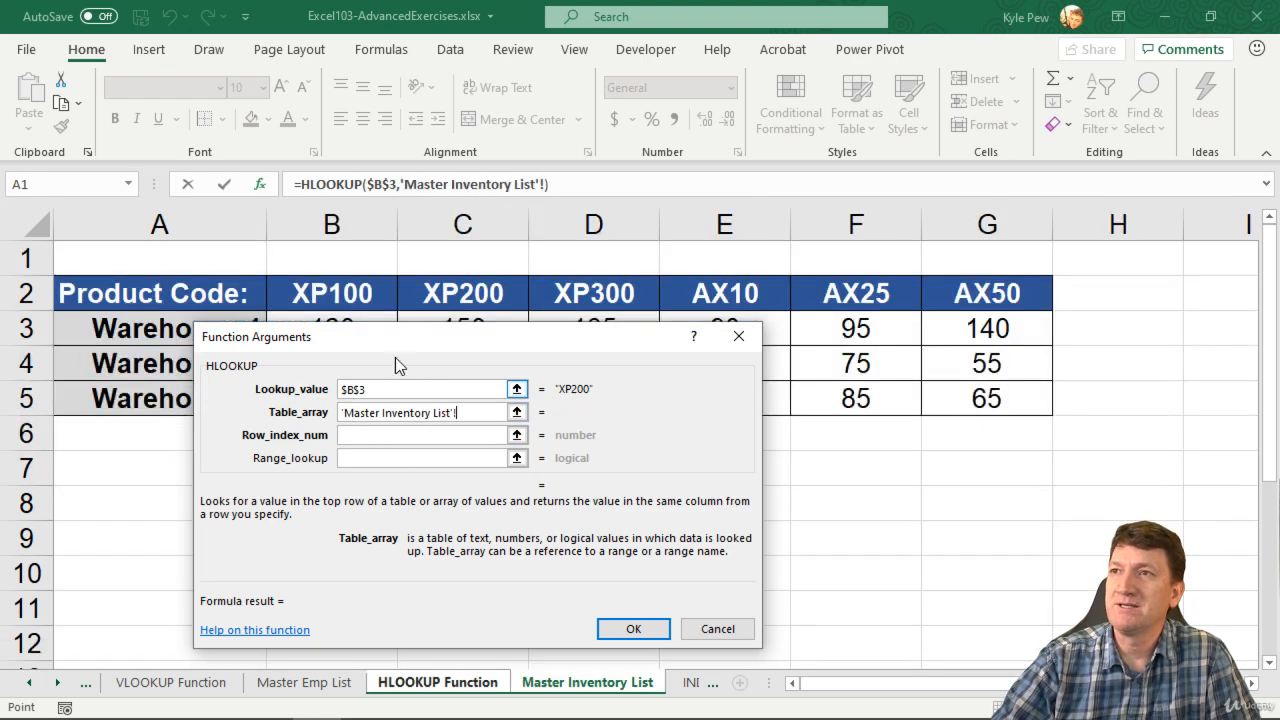
drag(395, 345, 313, 492)
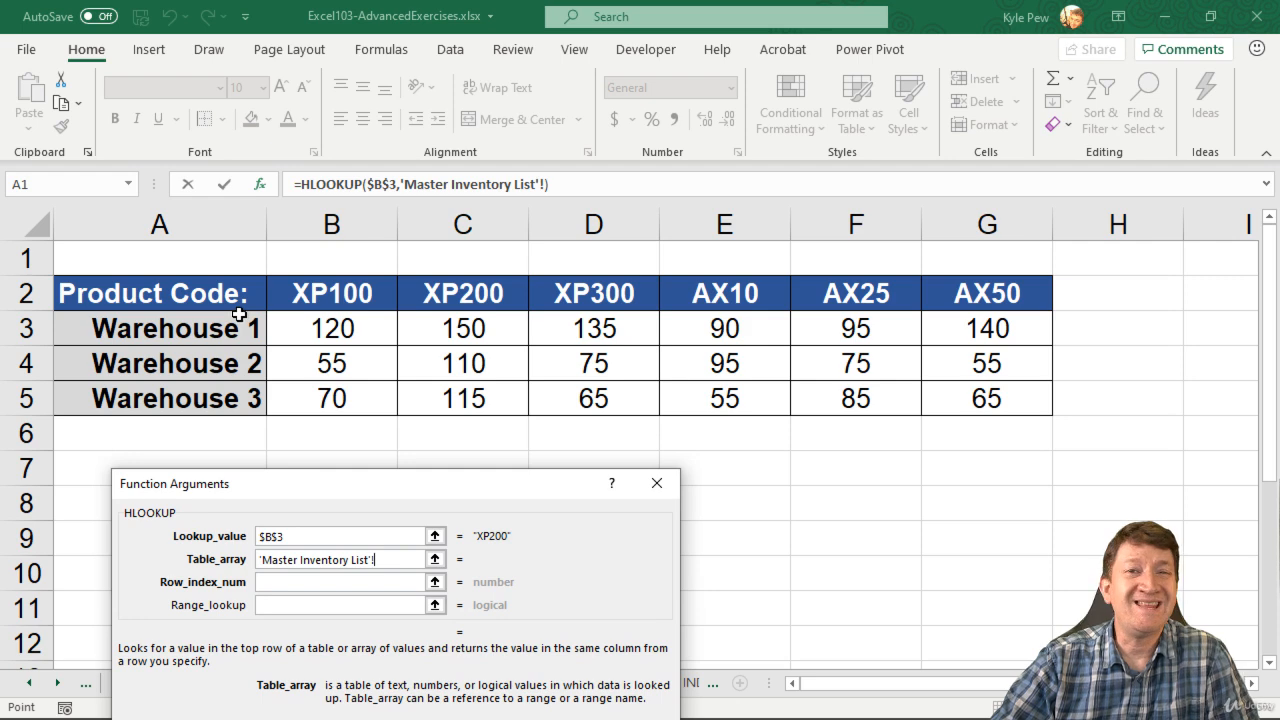
drag(192, 293, 951, 399)
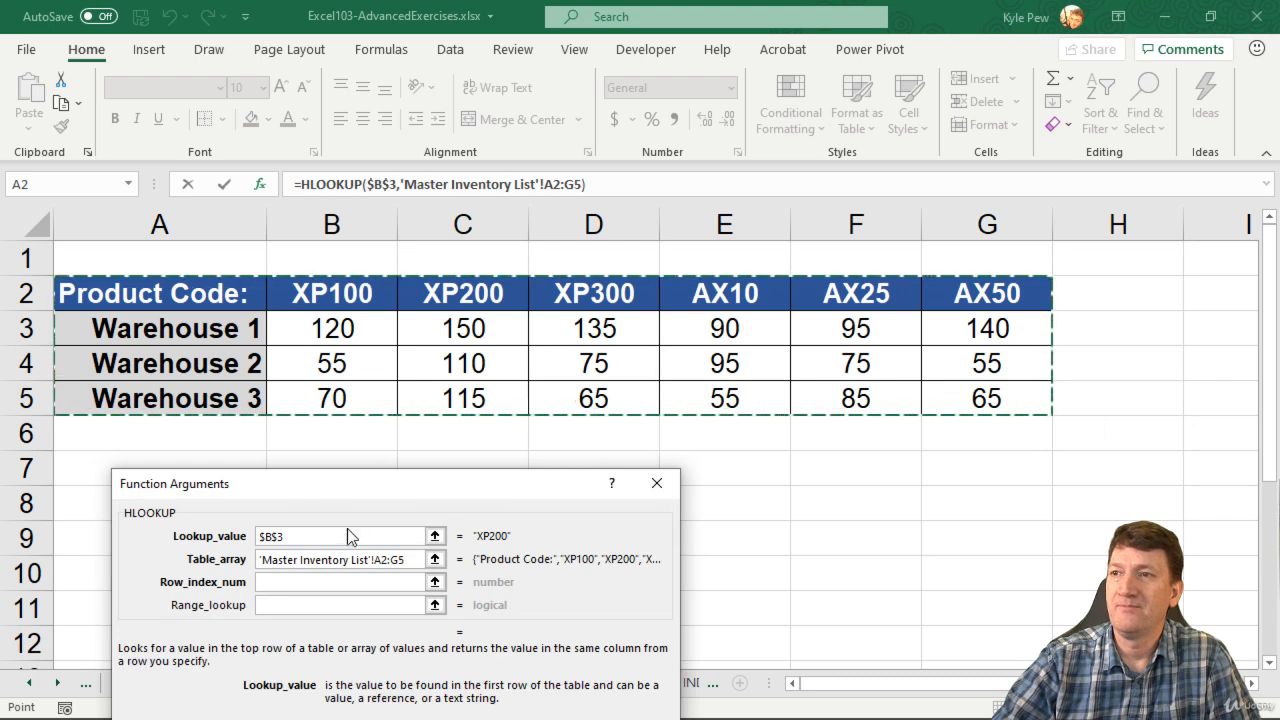
drag(386, 563, 379, 563)
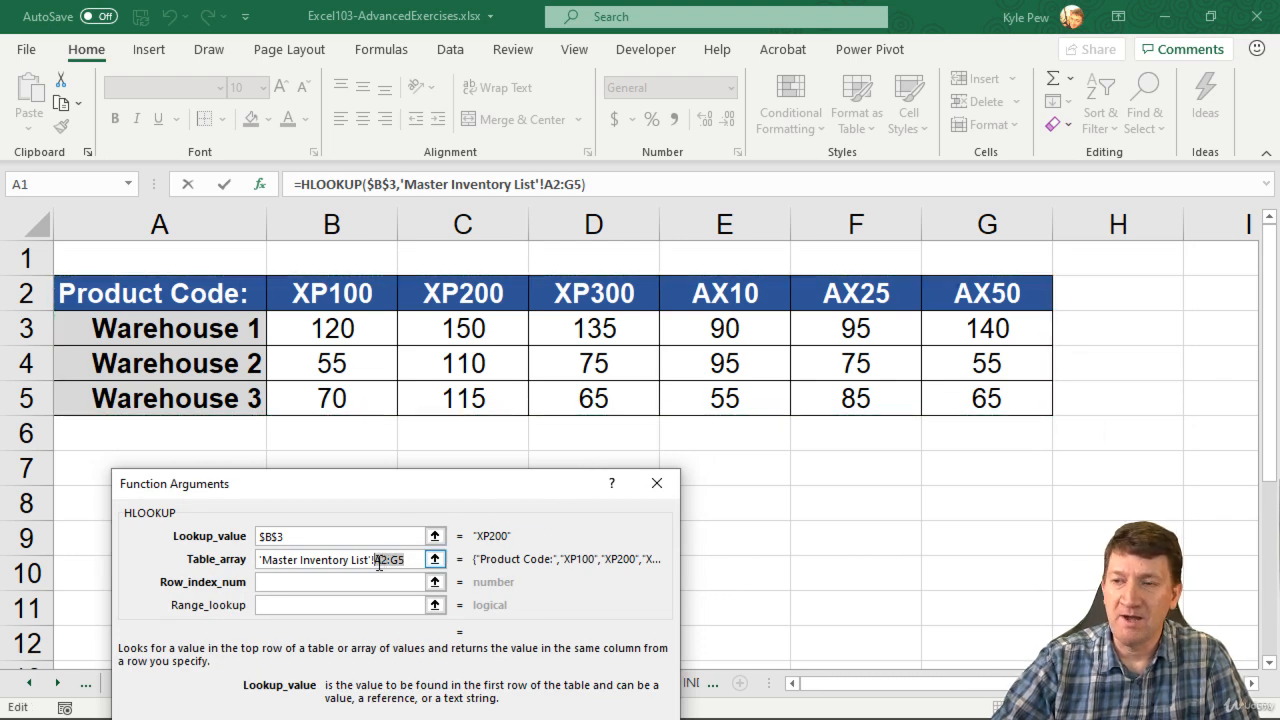
key(F4)
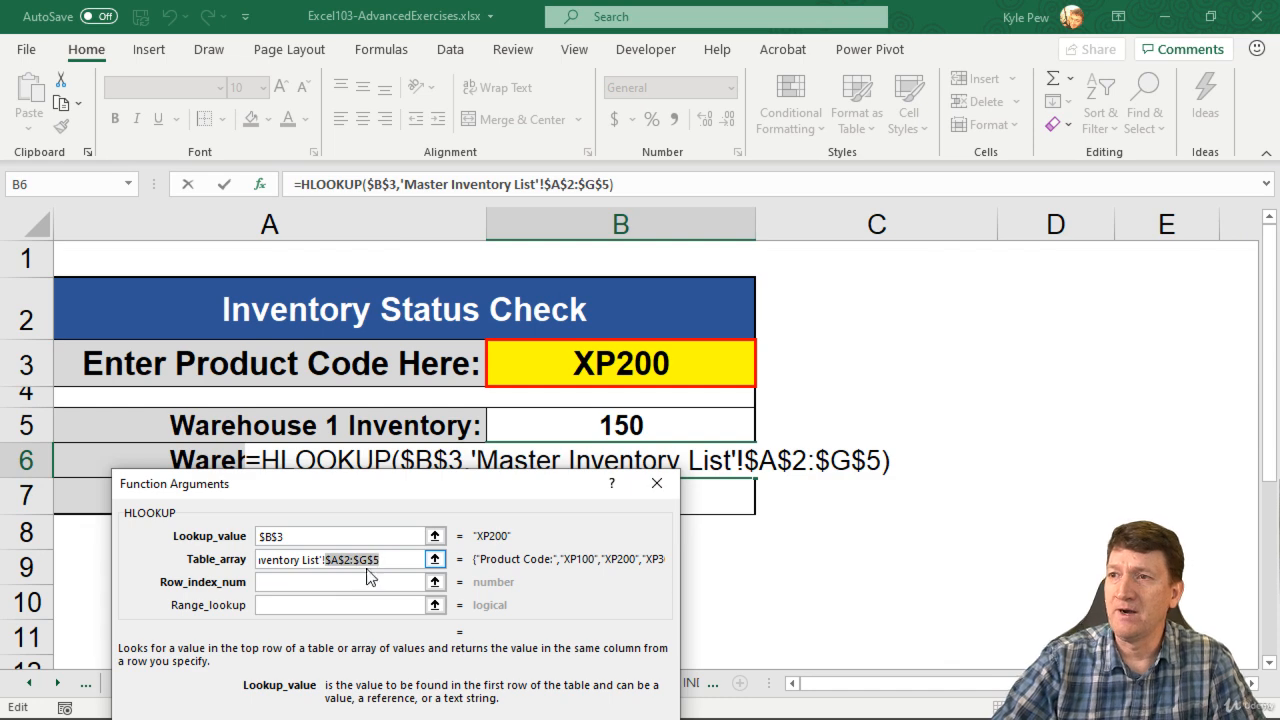
Set the HLOOKUP row index number to 3, the Warehouse 2 row of the Master Inventory List table.
click(304, 584)
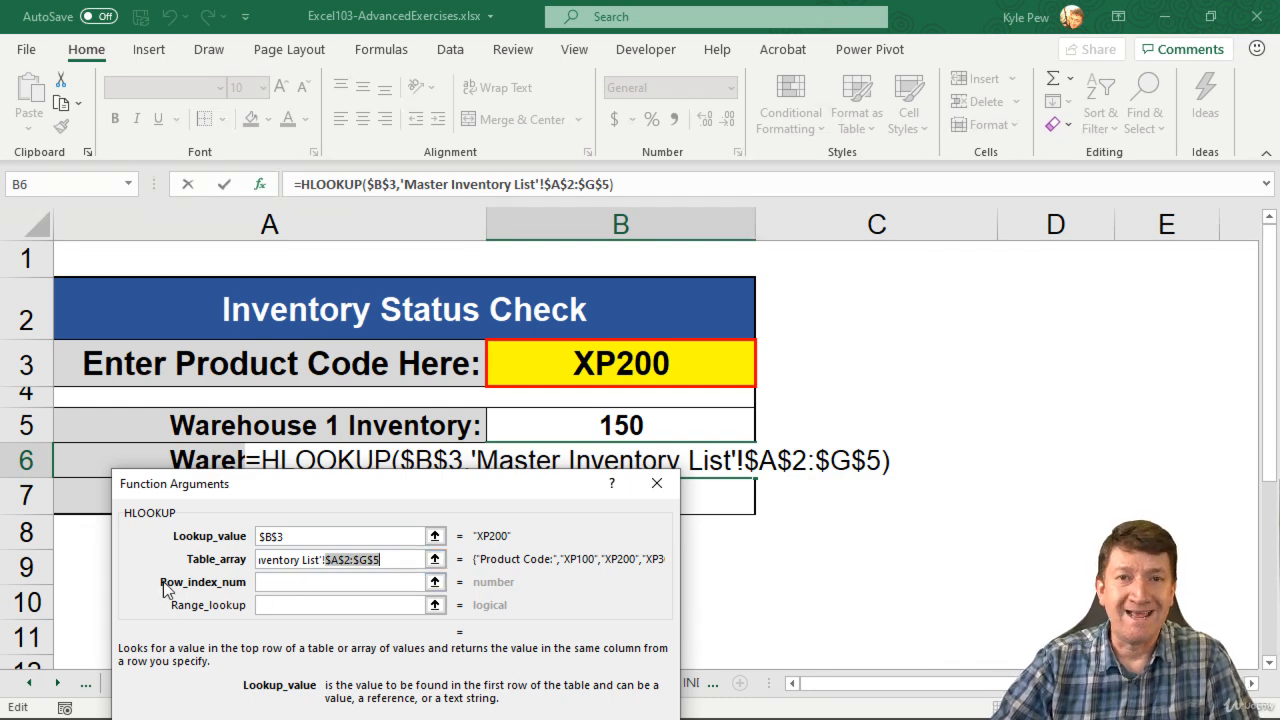
click(283, 582)
drag(331, 479, 321, 507)
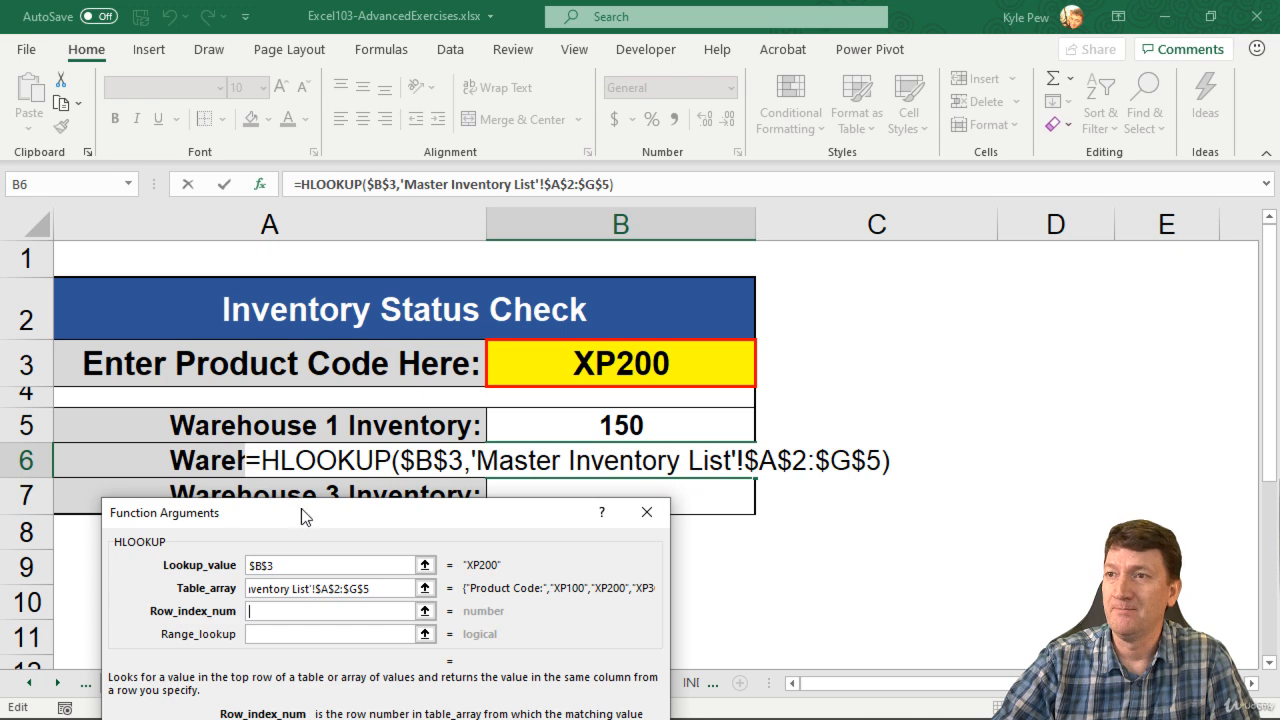
drag(301, 510, 286, 252)
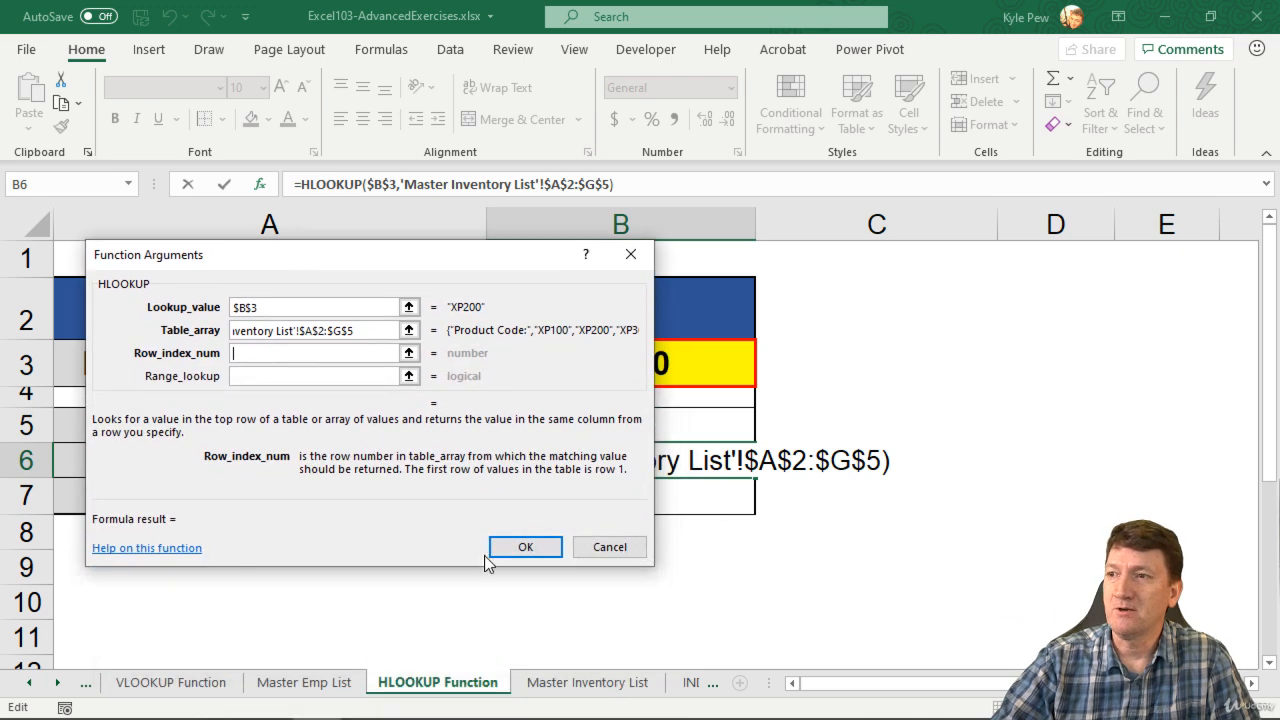
click(548, 688)
drag(419, 356, 398, 329)
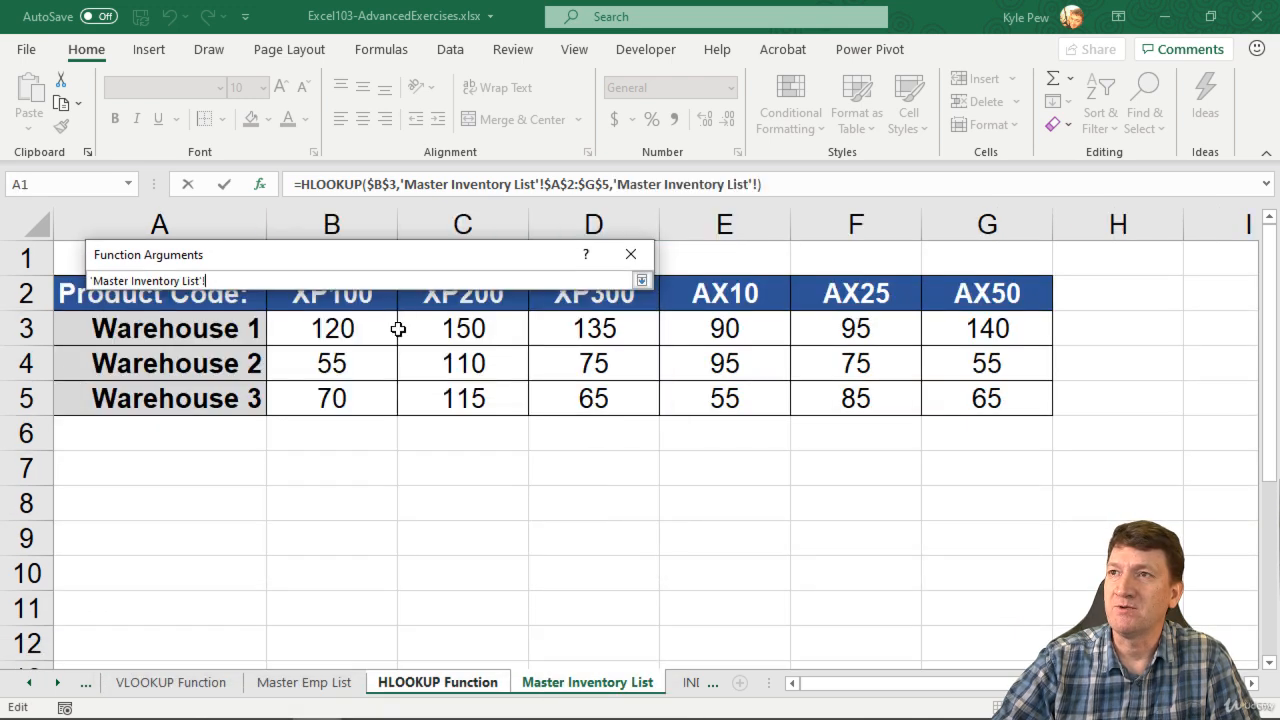
drag(397, 256, 403, 463)
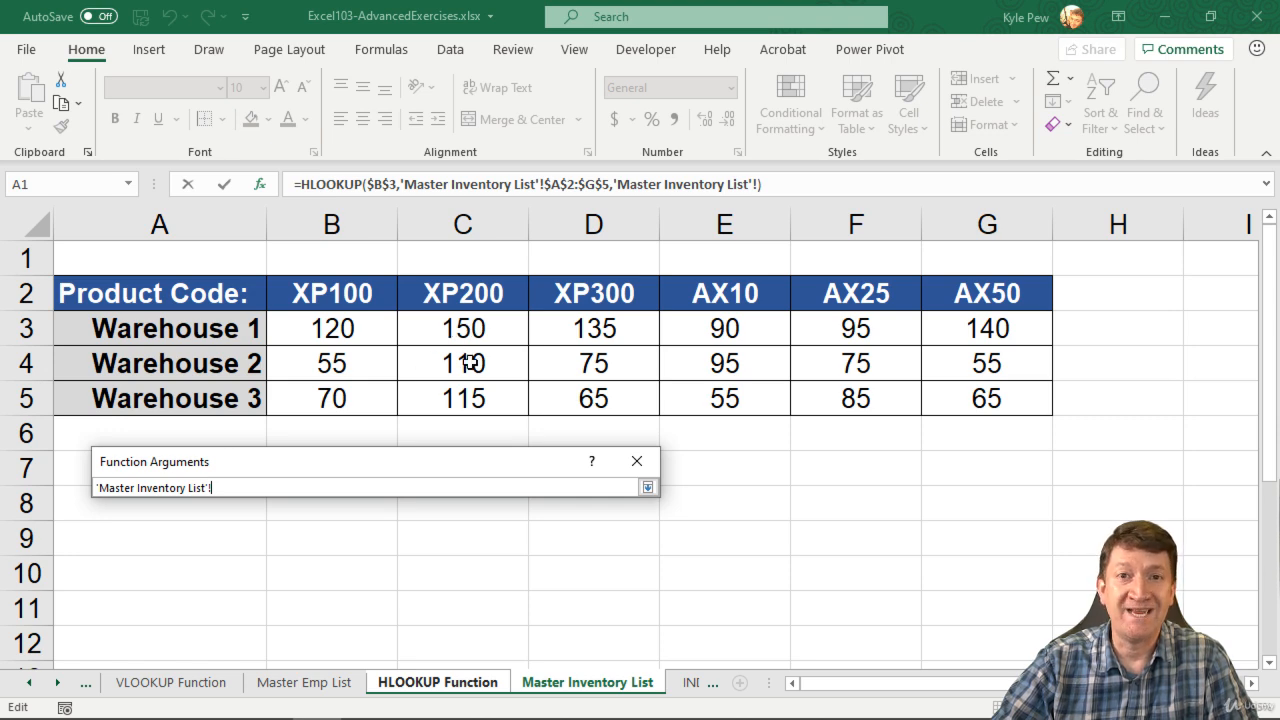
drag(226, 487, 98, 483)
click(648, 487)
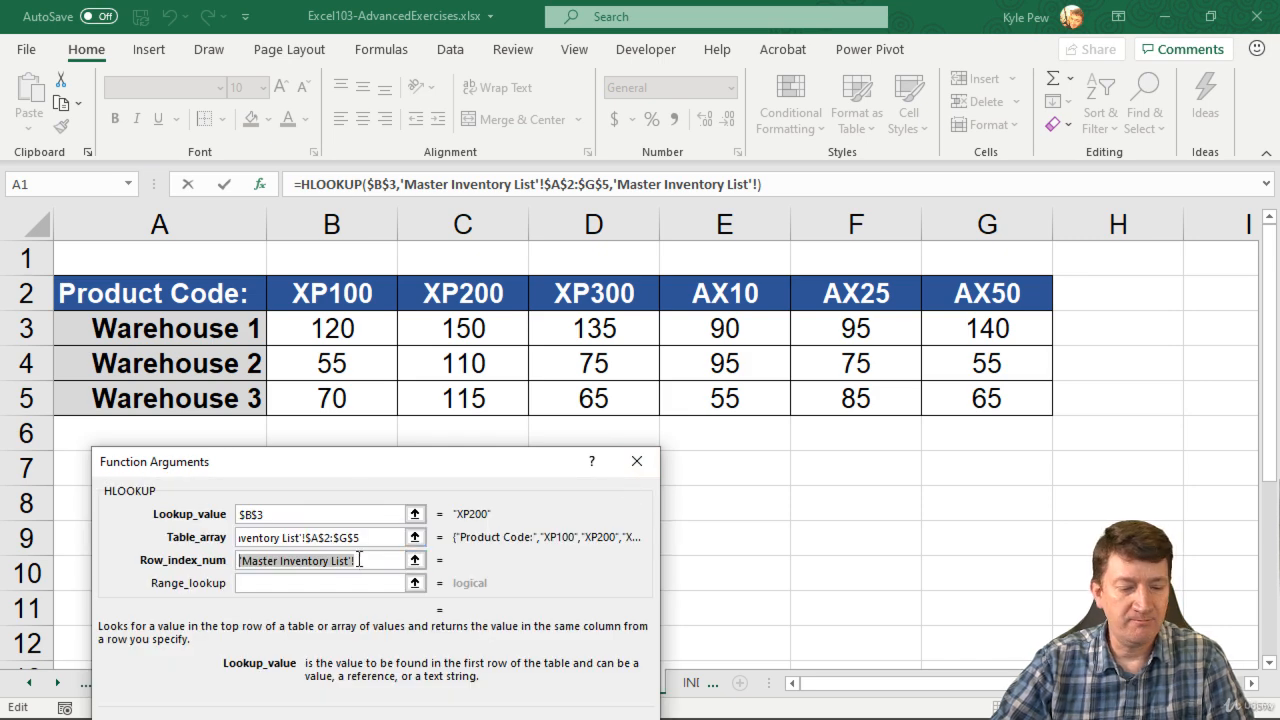
text(3)
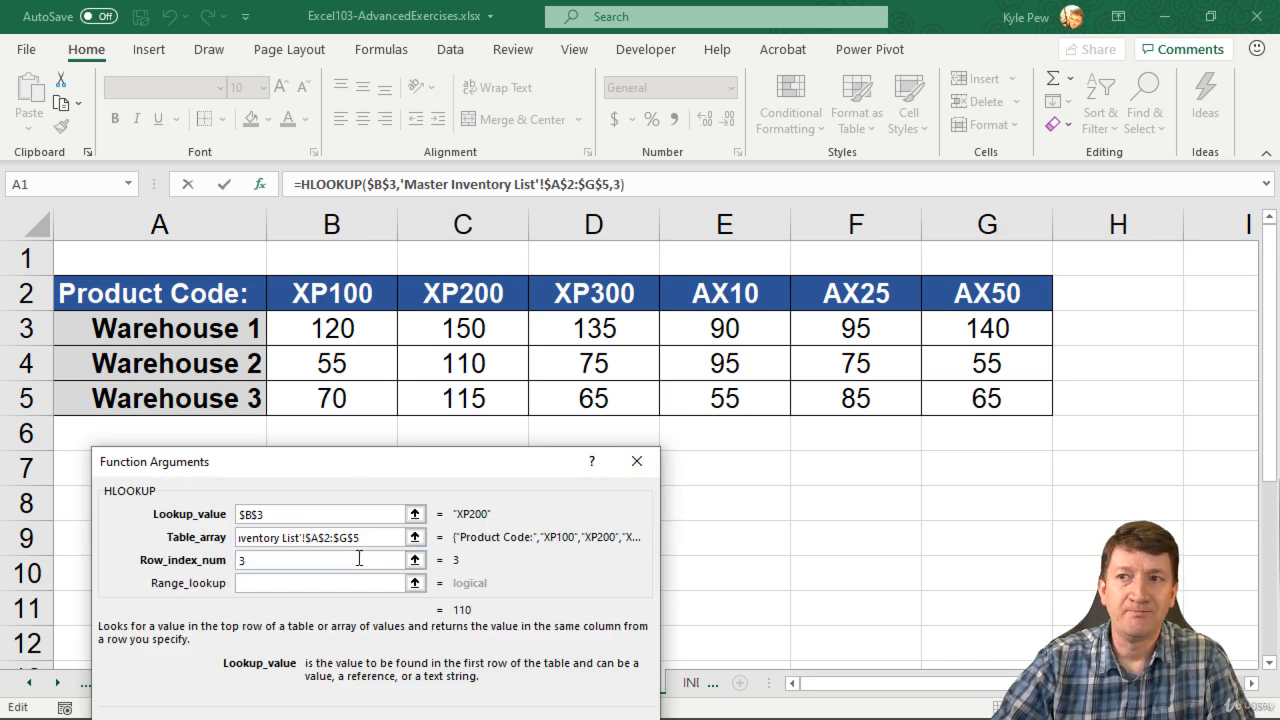
Set the range lookup to FALSE for an exact match and complete the HLOOKUP formula in B6.
click(268, 584)
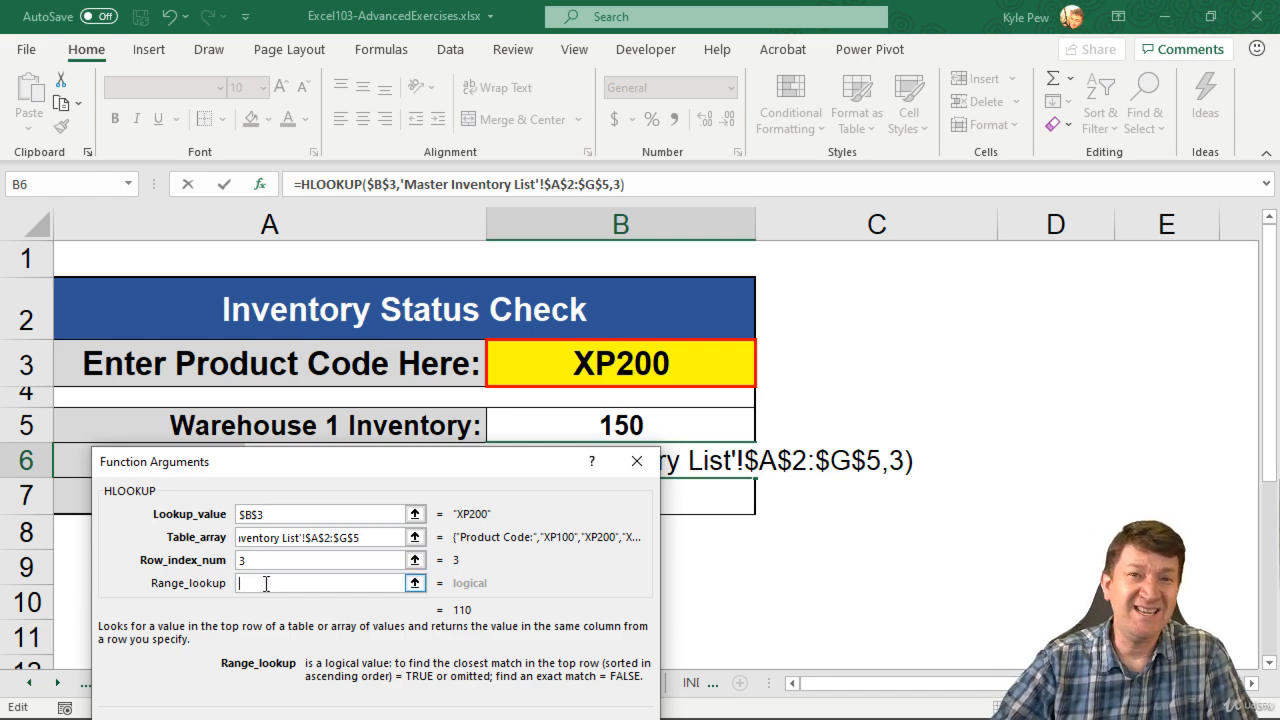
text(false)
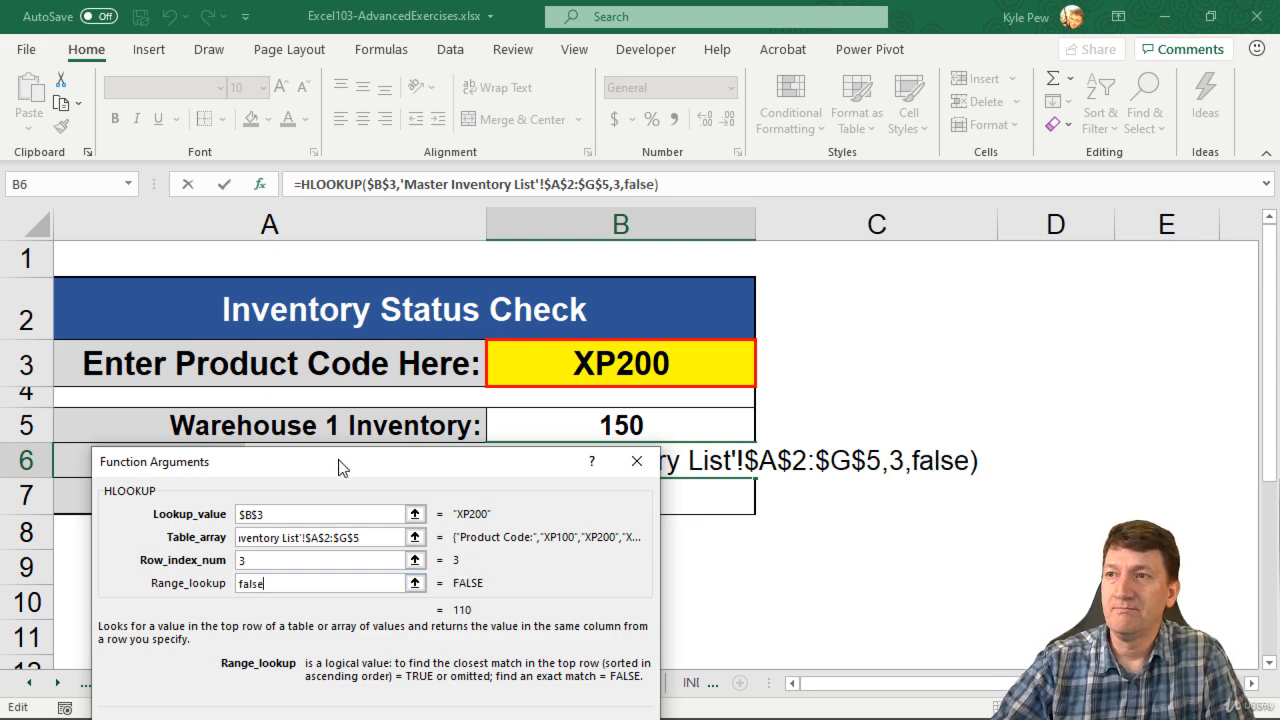
drag(340, 467, 376, 324)
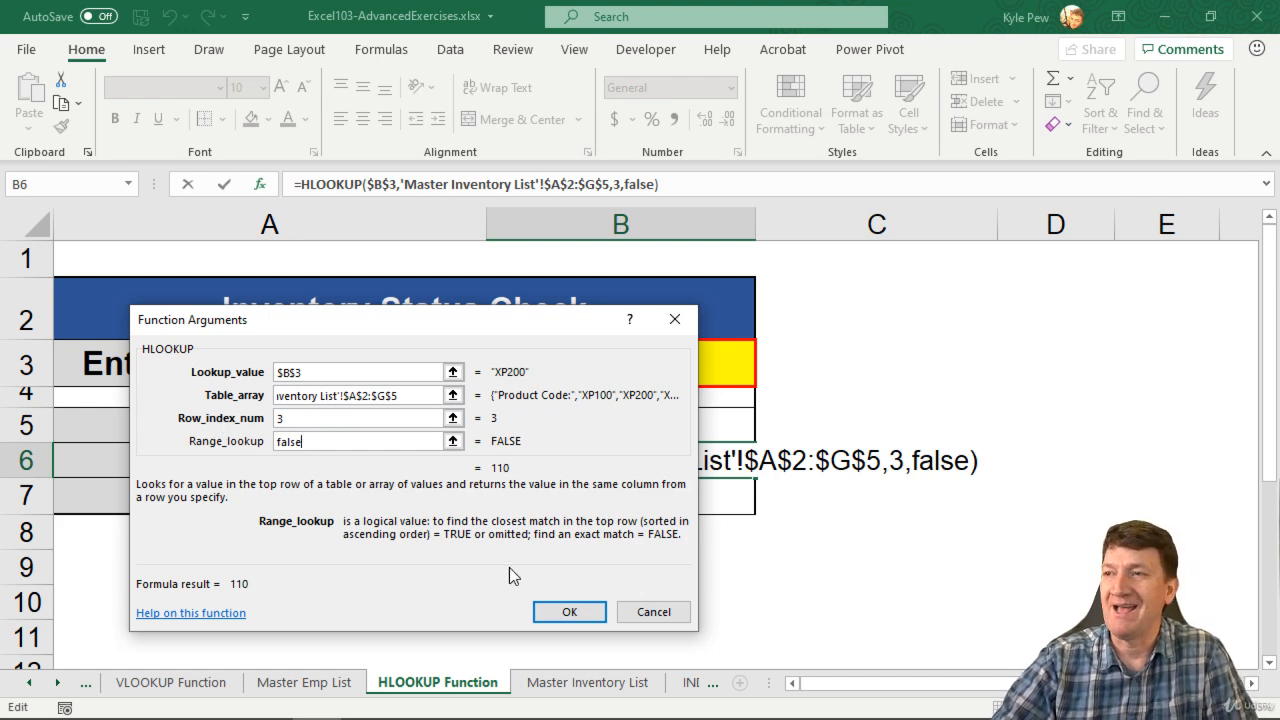
click(565, 614)
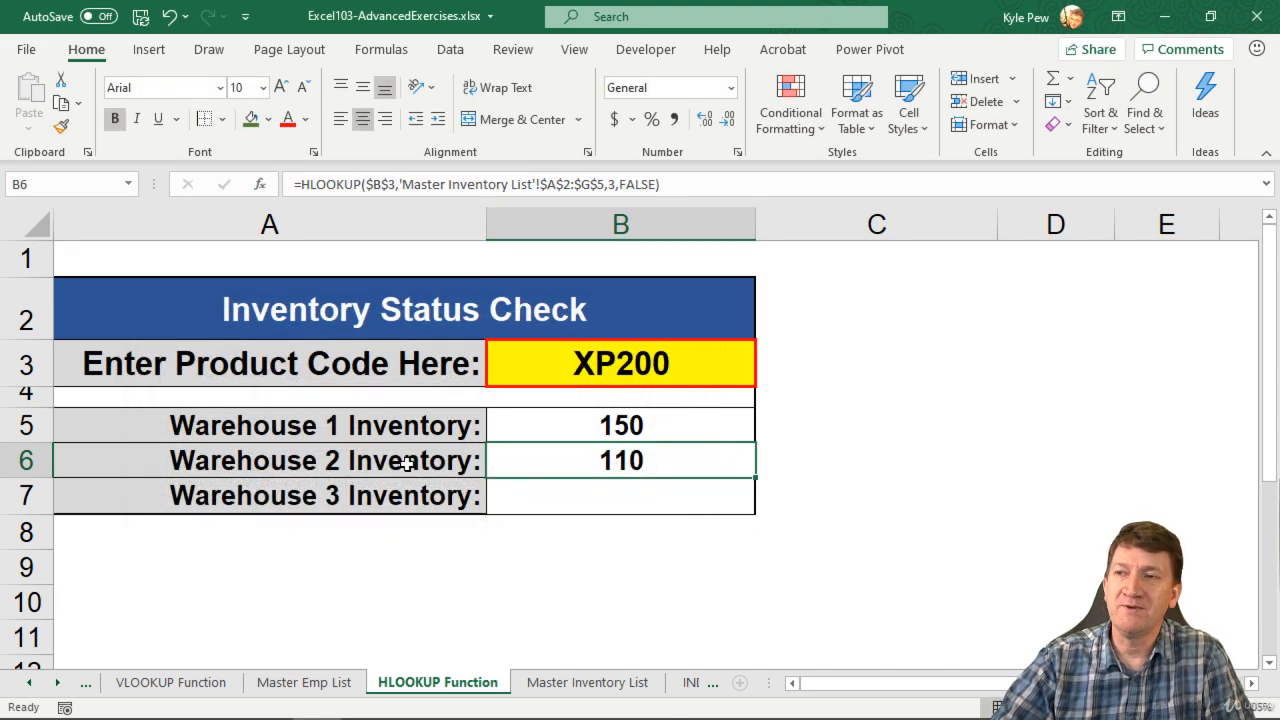
Compare the Warehouse 2 result in B6 with the XP200 column on the Master Inventory List sheet, and select the Warehouse 3 cell B7.
click(580, 684)
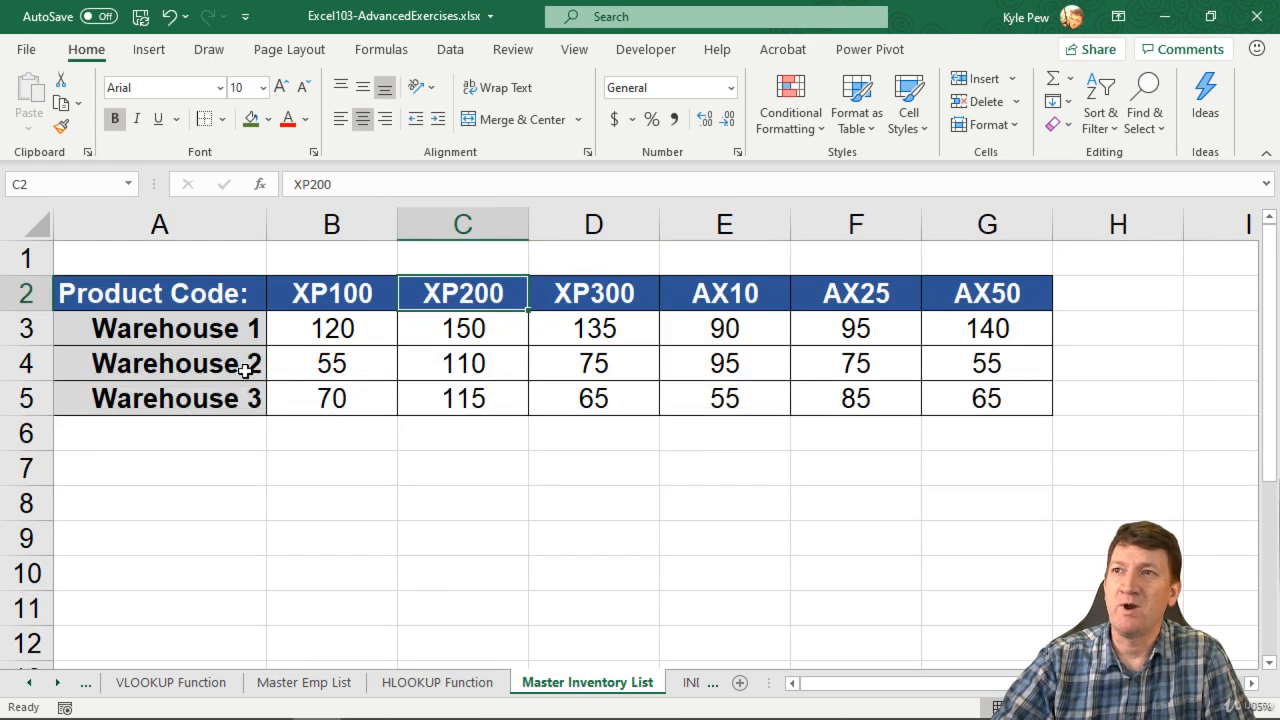
click(440, 683)
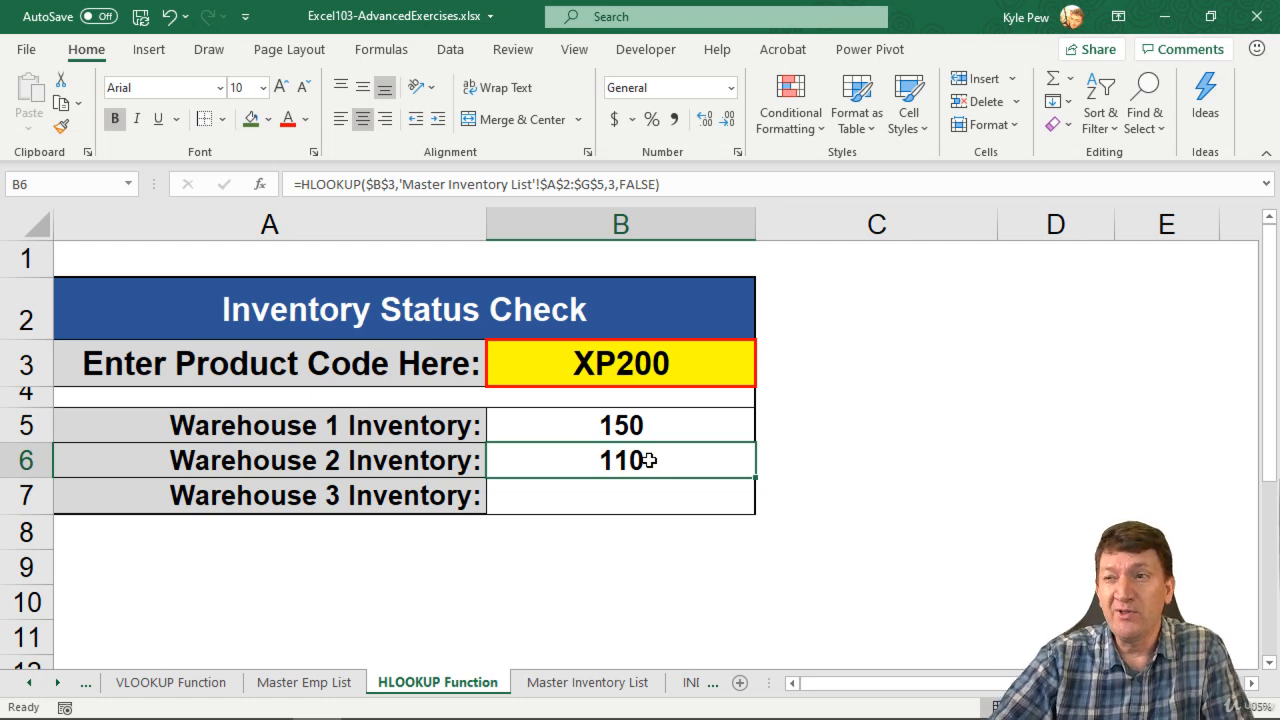
click(580, 682)
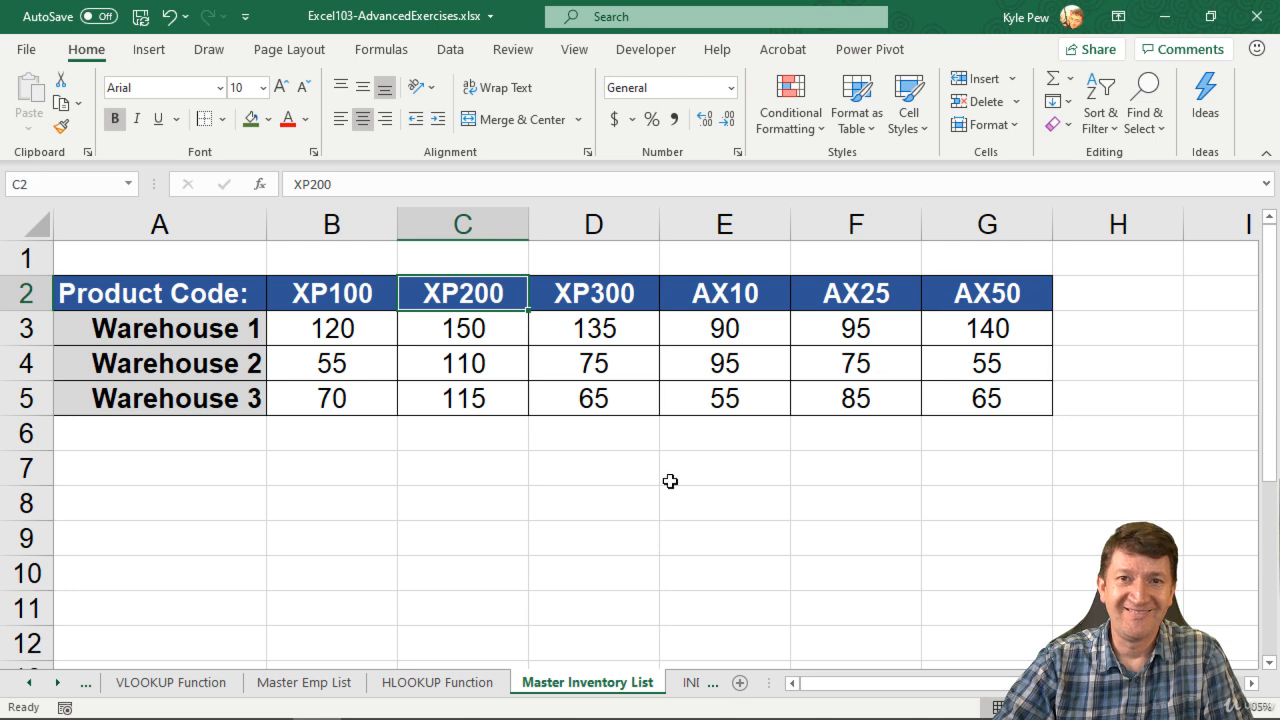
click(432, 676)
click(577, 492)
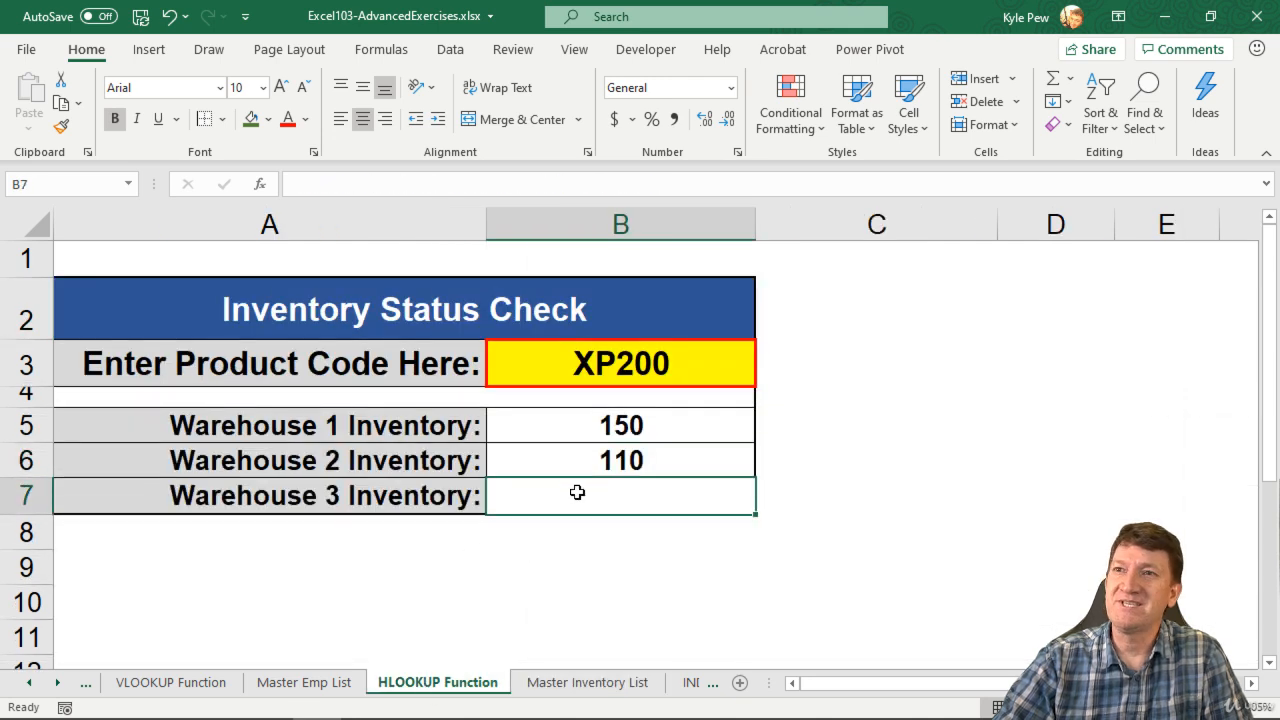